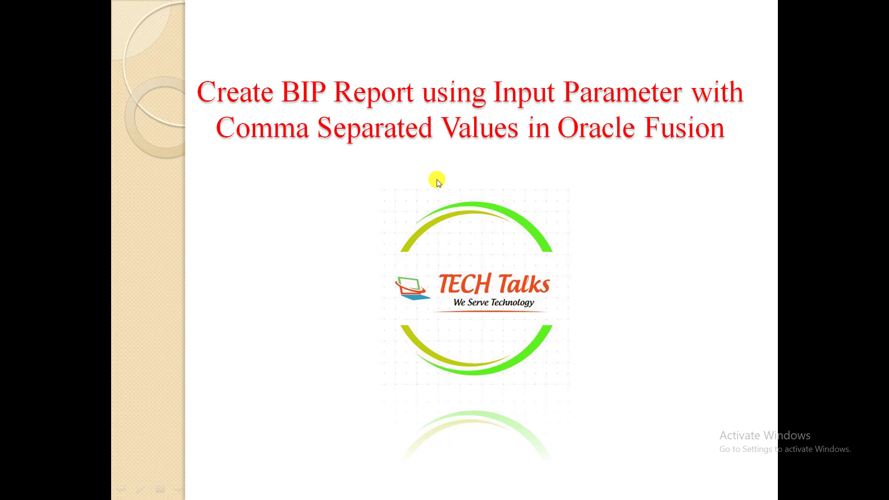
- Leave the PowerPoint title slideshow and return to the Oracle analytics catalog
{"action": "key", "text": "alt+Tab"}
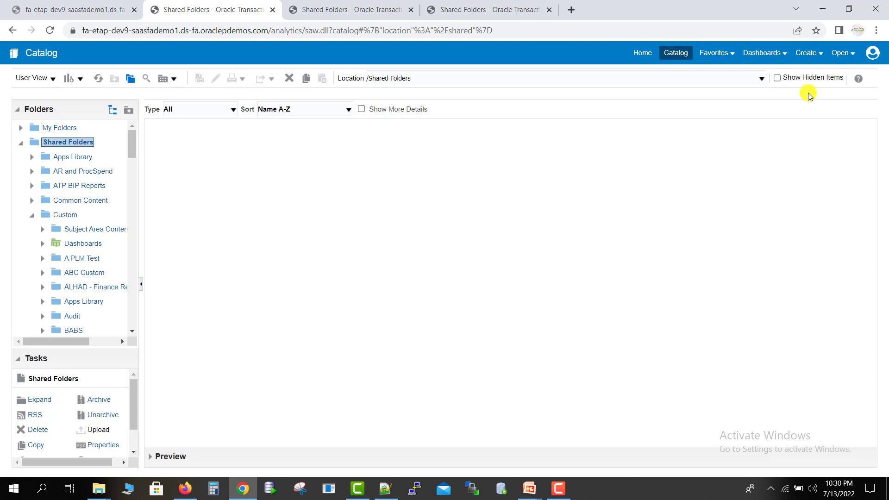
- Start a new, empty untitled data model from the Create menu
{"action": "left_click", "coordinate": [818, 55]}
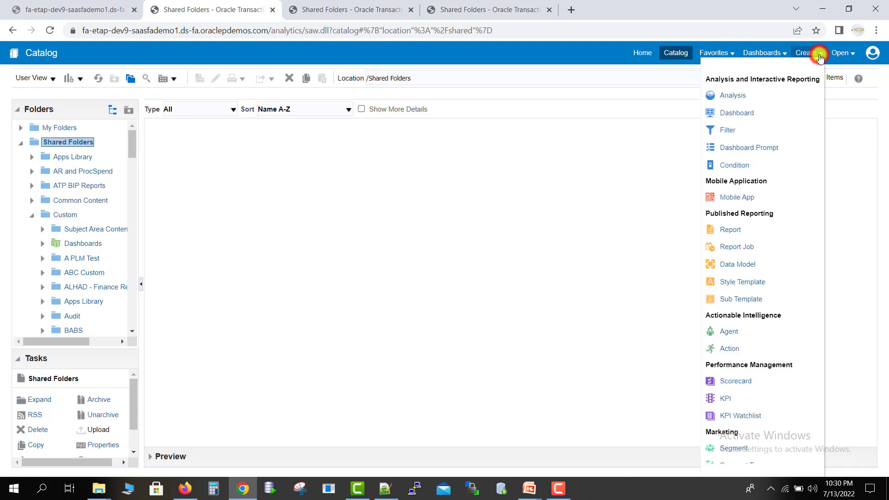
{"action": "left_click", "coordinate": [736, 262]}
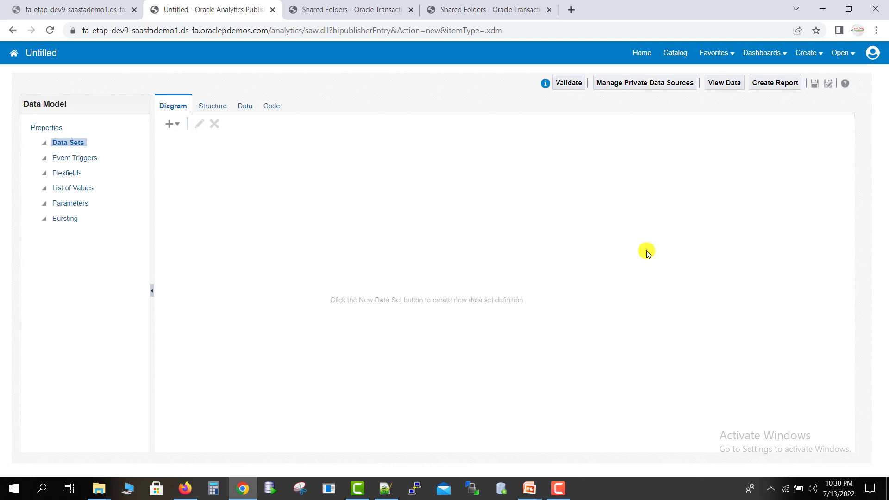
{"action": "left_click", "coordinate": [808, 55]}
{"action": "left_click", "coordinate": [823, 55]}
{"action": "left_click", "coordinate": [821, 55]}
- Add SQL data set BIP_PO_Report on FUSIONDB using the pasted PO_HEADERS_ALL select query
{"action": "left_click", "coordinate": [173, 126]}
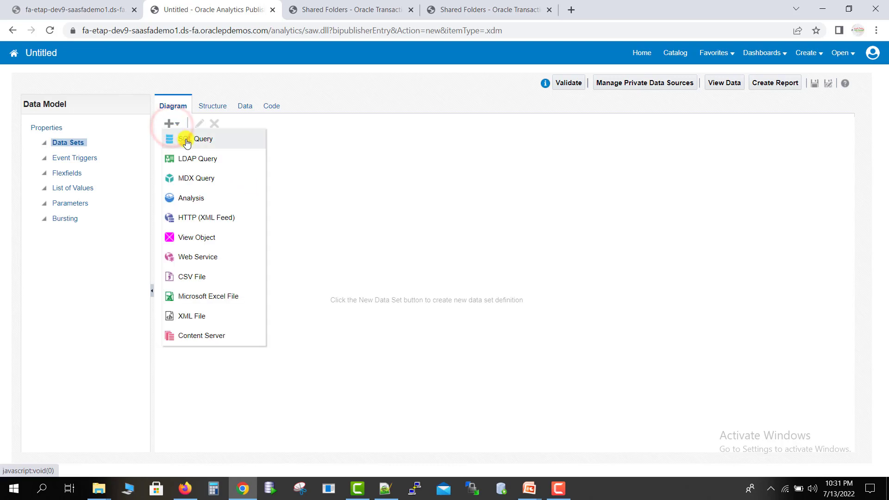
{"action": "left_click", "coordinate": [185, 140]}
{"action": "left_click", "coordinate": [376, 175]}
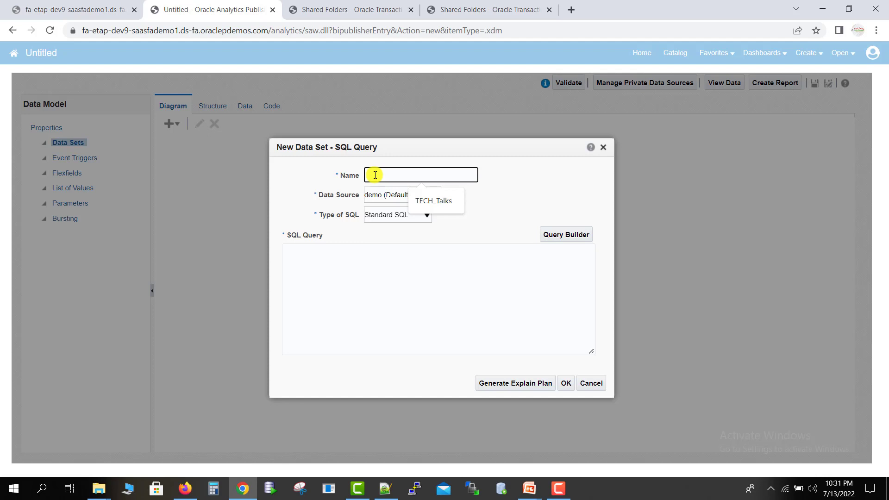
{"action": "type", "text": "BIP_PO"}
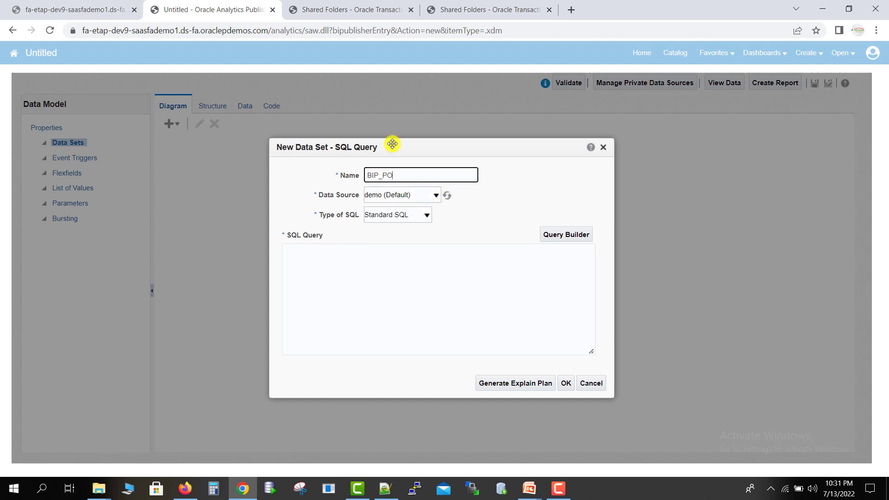
{"action": "type", "text": "_Report"}
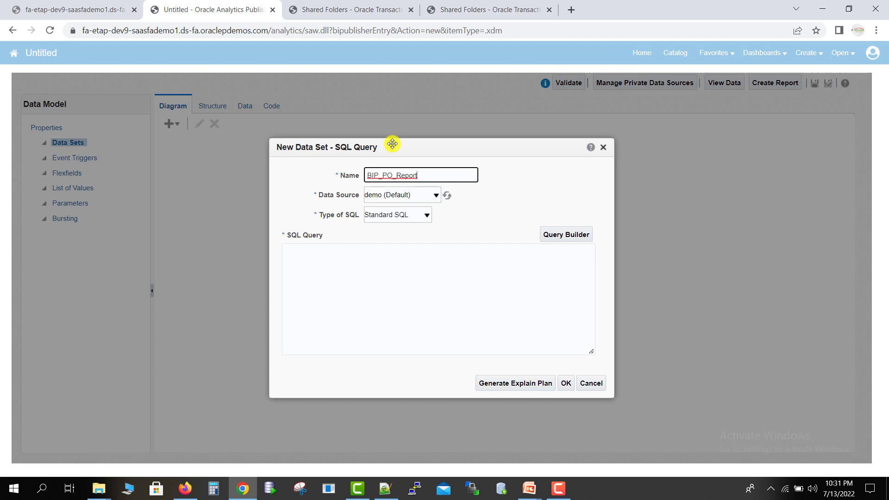
{"action": "left_click", "coordinate": [394, 193]}
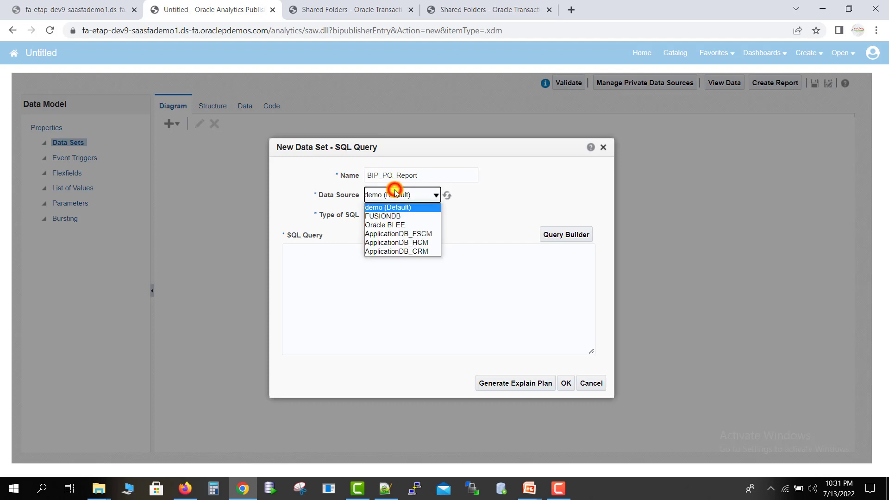
{"action": "left_click", "coordinate": [391, 216]}
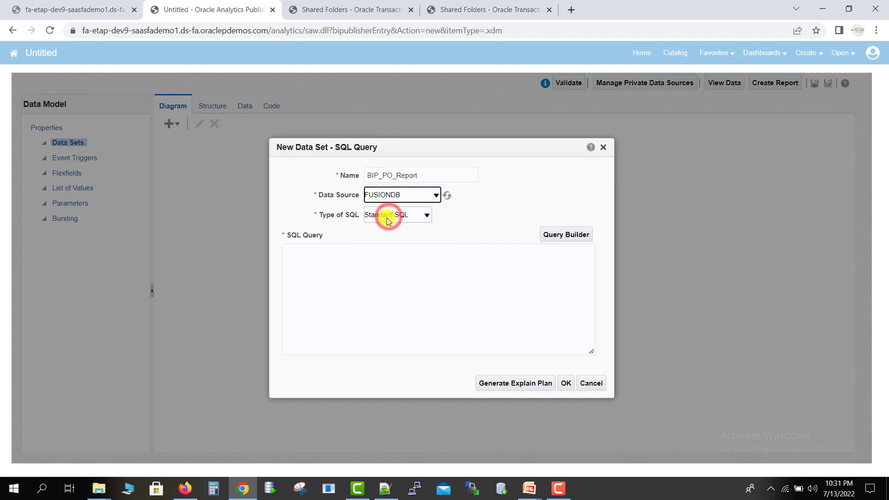
{"action": "left_click", "coordinate": [363, 278]}
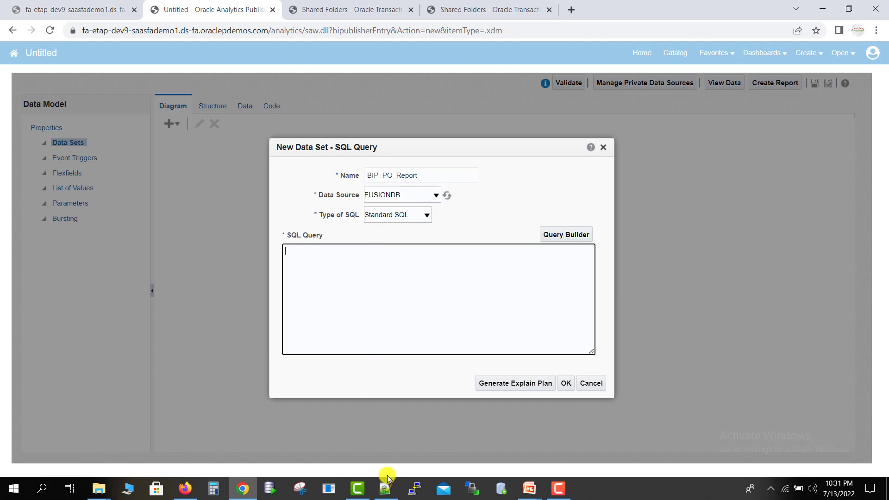
{"action": "type", "text": "Select \t\t\tPO_HEADER_ID, \t\t\tSEGMENT1, \t\t\tVENDOR_ID, \t\t\tVENDOR_SITE_ID, \t\t\tTERMS_ID, \t\t\tAPPROVED_FLAG \t\tfrom PO_HEADERS_ALL"}
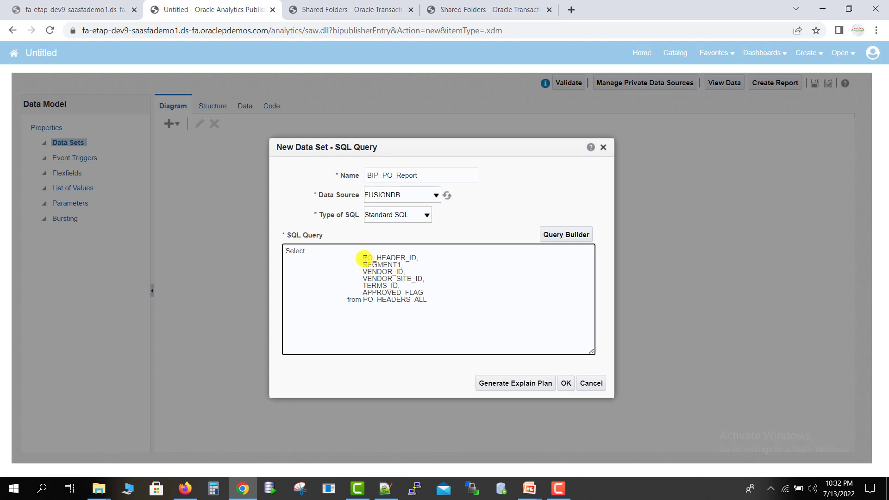
{"action": "left_click", "coordinate": [565, 383]}
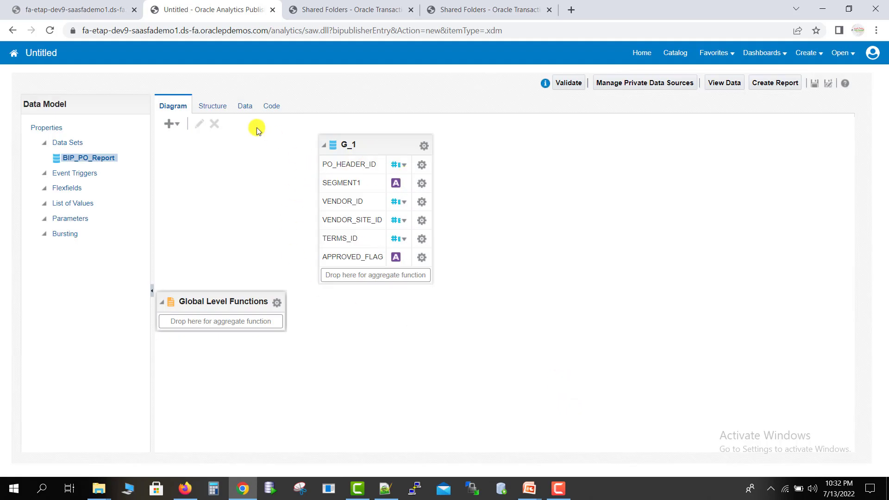
- Preview the data model's first 50 rows in table view
{"action": "left_click", "coordinate": [245, 109]}
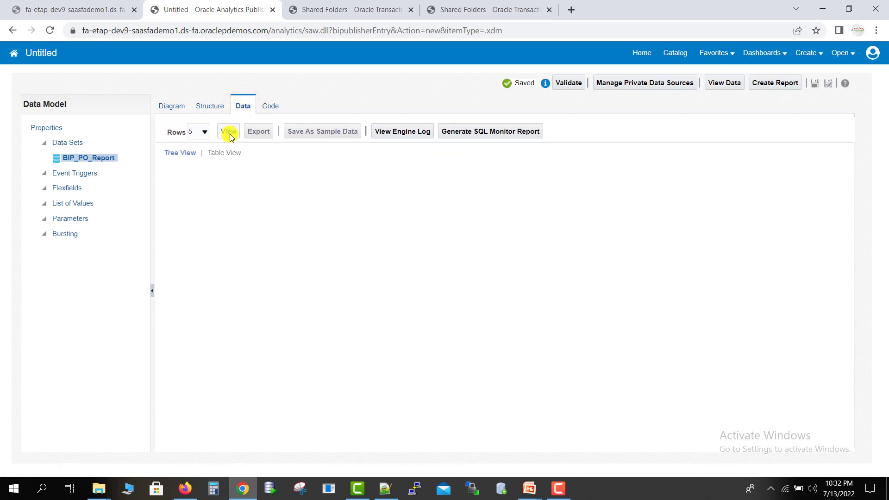
{"action": "left_click", "coordinate": [230, 131]}
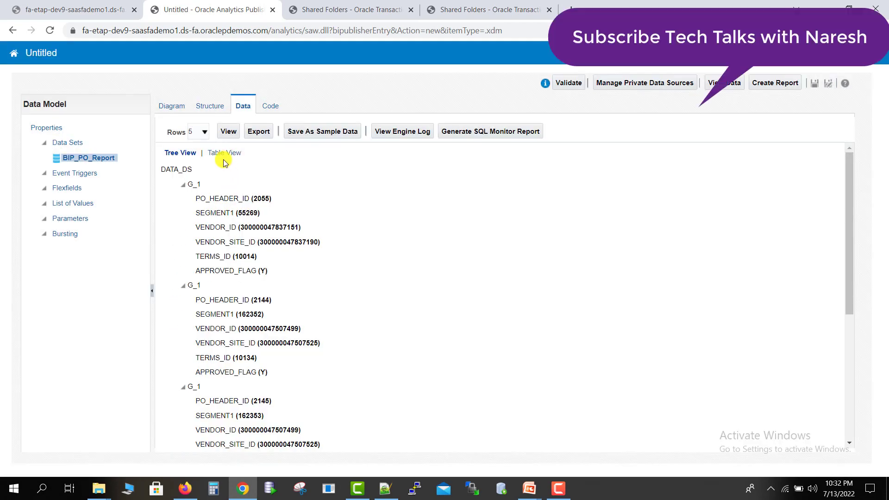
{"action": "left_click", "coordinate": [221, 154]}
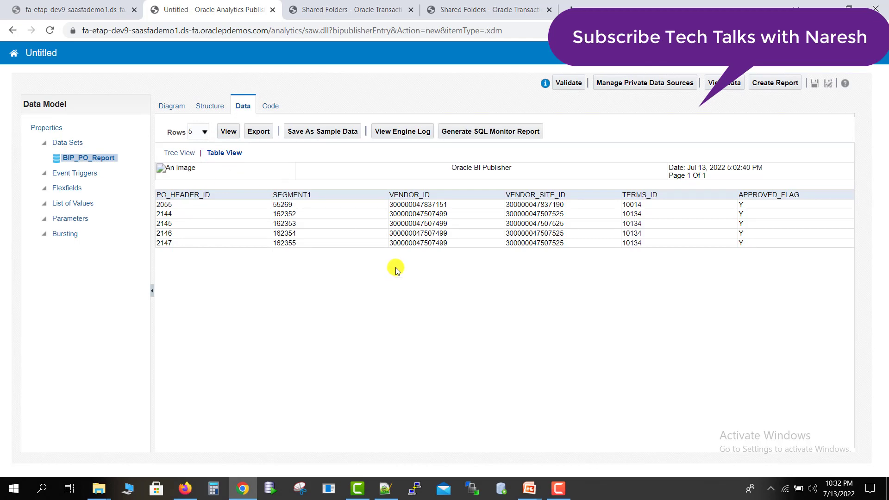
{"action": "left_click", "coordinate": [204, 131]}
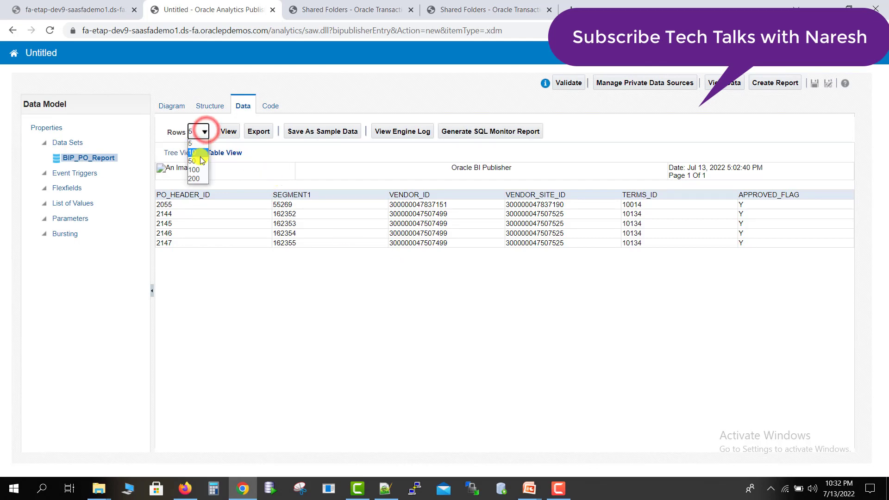
{"action": "left_click", "coordinate": [202, 161]}
{"action": "left_click", "coordinate": [228, 132]}
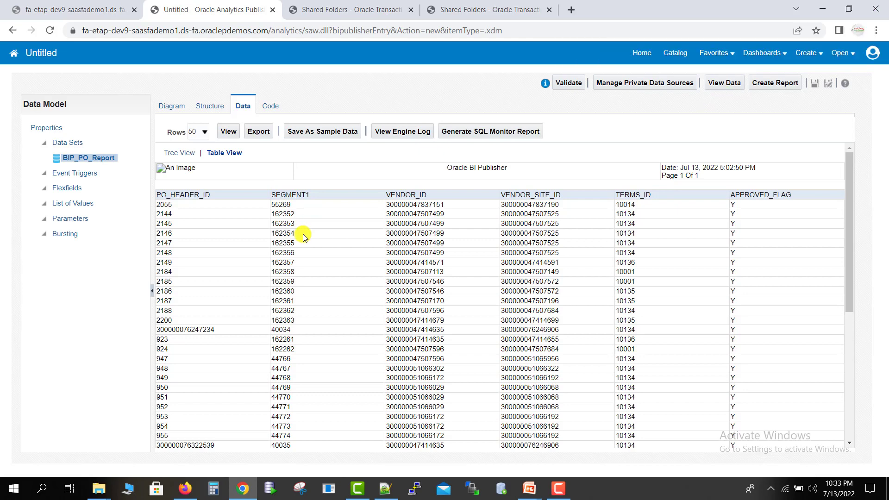
- Copy the SEGMENT1 value 162352 and bring up Notepad++
{"action": "left_click", "coordinate": [294, 214]}
{"action": "left_click_drag", "start_coordinate": [294, 214], "coordinate": [273, 214]}
{"action": "key", "text": "ctrl+c"}
{"action": "left_click", "coordinate": [380, 495]}
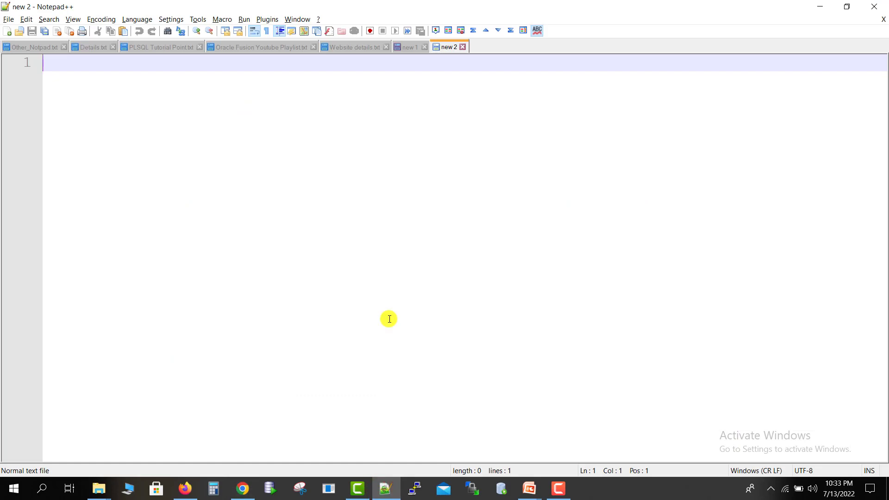
- Write the heading '1. Create the data model.' and paste PO number 162352 below it
{"action": "type", "text": "1. Create "}
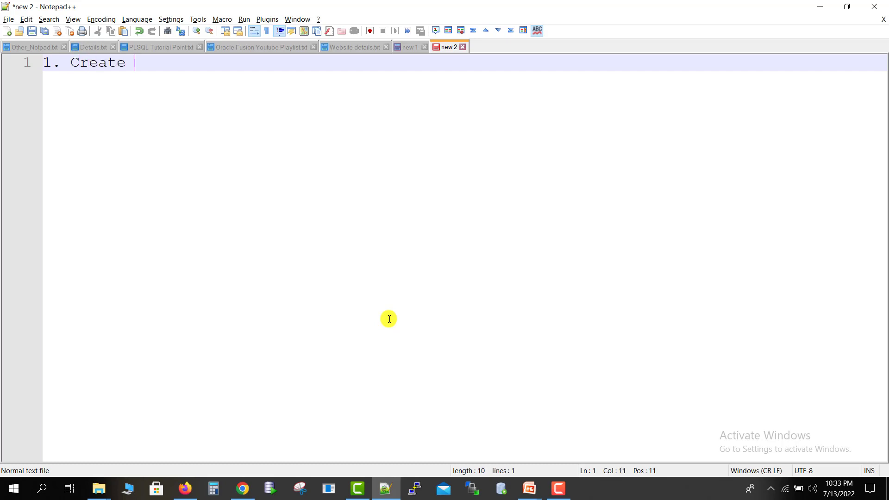
{"action": "type", "text": "the data model."}
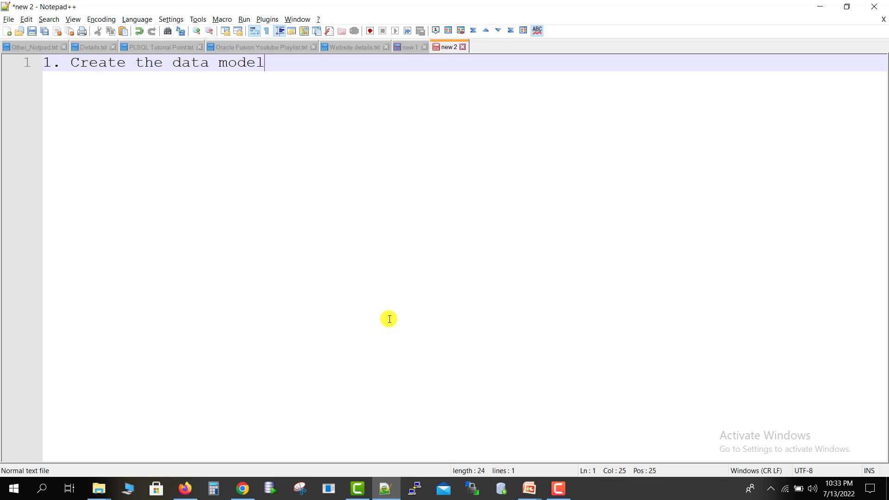
{"action": "key", "text": "Return"}
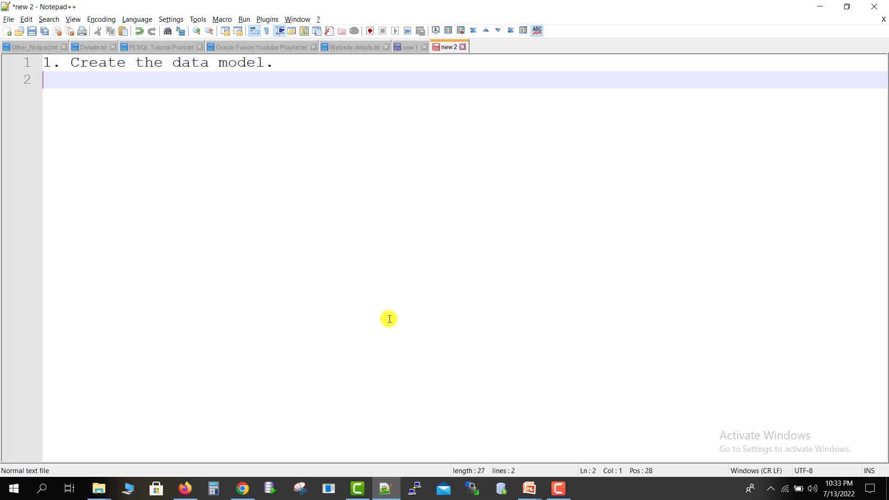
{"action": "key", "text": "Return"}
{"action": "type", "text": "v"}
{"action": "key", "text": "BackSpace"}
{"action": "key", "text": "ctrl+v"}
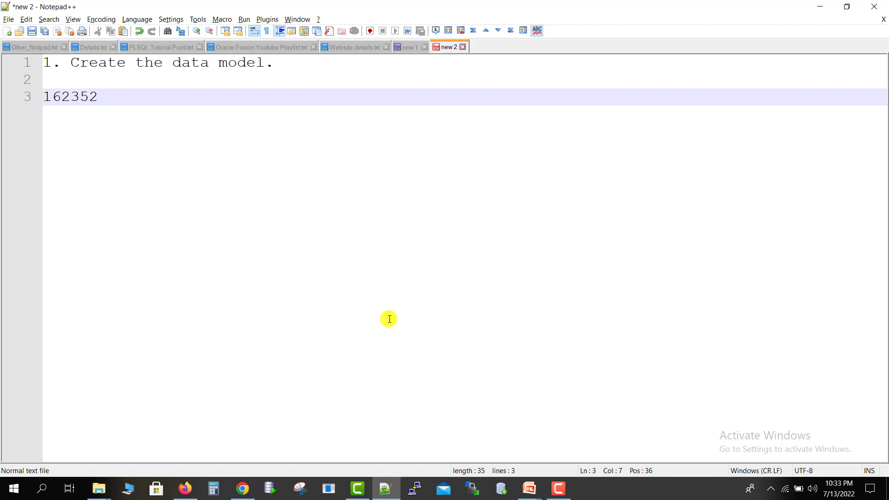
- Add PO numbers 162353, 162354 and 162355 on the following lines
{"action": "key", "text": "alt+Tab"}
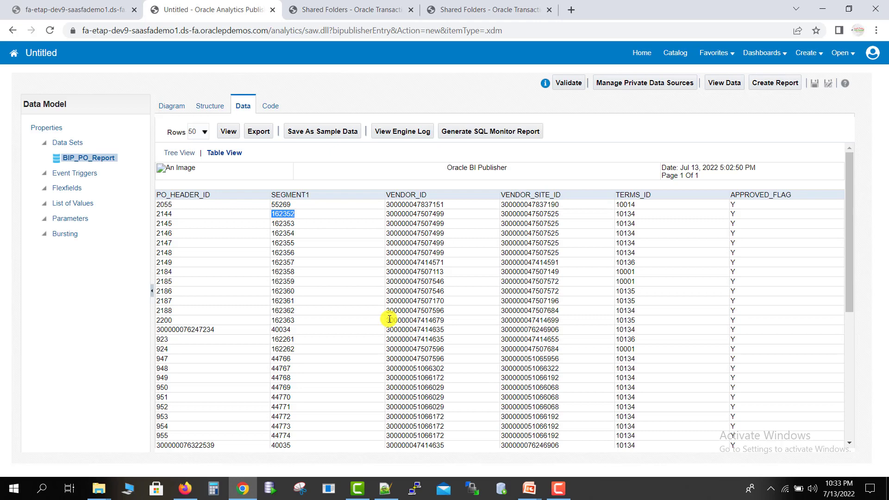
{"action": "key", "text": "alt+Tab"}
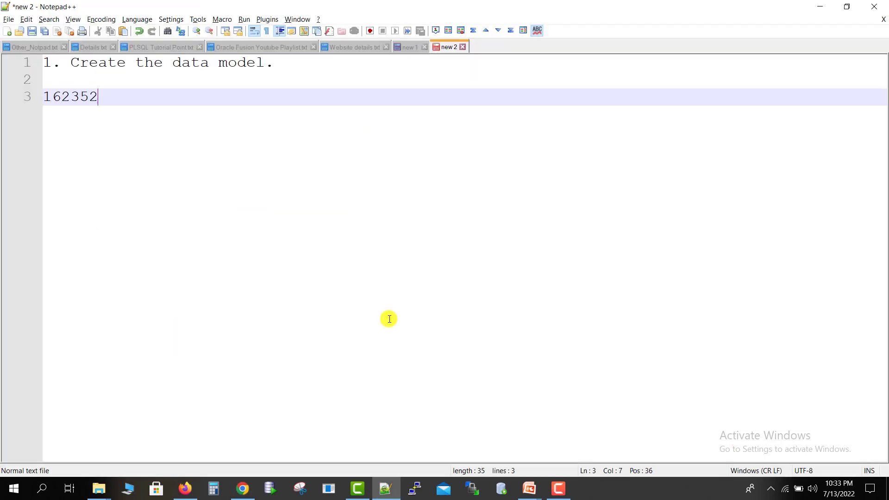
{"action": "key", "text": "Return"}
{"action": "key", "text": "ctrl+v"}
{"action": "key", "text": "BackSpace"}
{"action": "type", "text": "3"}
{"action": "key", "text": "Return"}
{"action": "key", "text": "ctrl+v"}
{"action": "key", "text": "Return"}
{"action": "key", "text": "BackSpace"}
{"action": "key", "text": "BackSpace"}
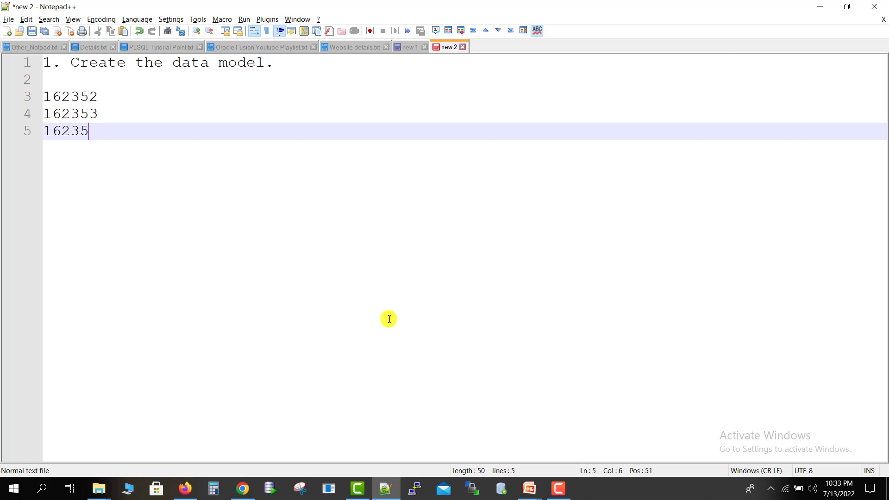
{"action": "type", "text": "4"}
{"action": "key", "text": "Return"}
{"action": "key", "text": "ctrl+v"}
{"action": "key", "text": "BackSpace"}
{"action": "type", "text": "5"}
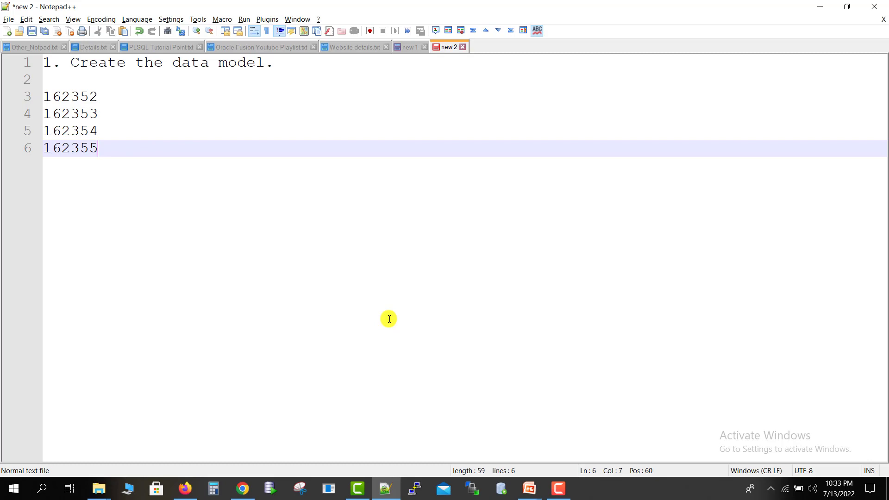
{"action": "key", "text": "alt+Tab"}
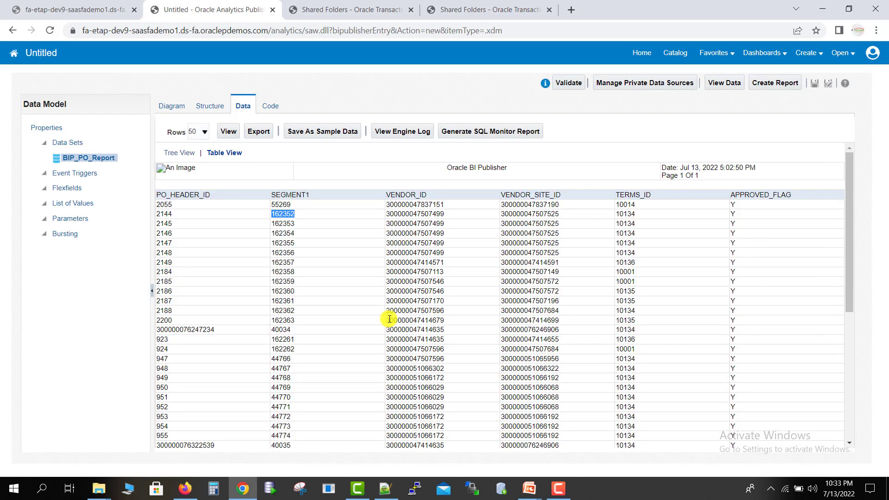
- Copy the SEGMENT1 column name and open the G_1 data set's query for editing
{"action": "left_click", "coordinate": [273, 192]}
{"action": "left_click_drag", "start_coordinate": [273, 191], "coordinate": [313, 195]}
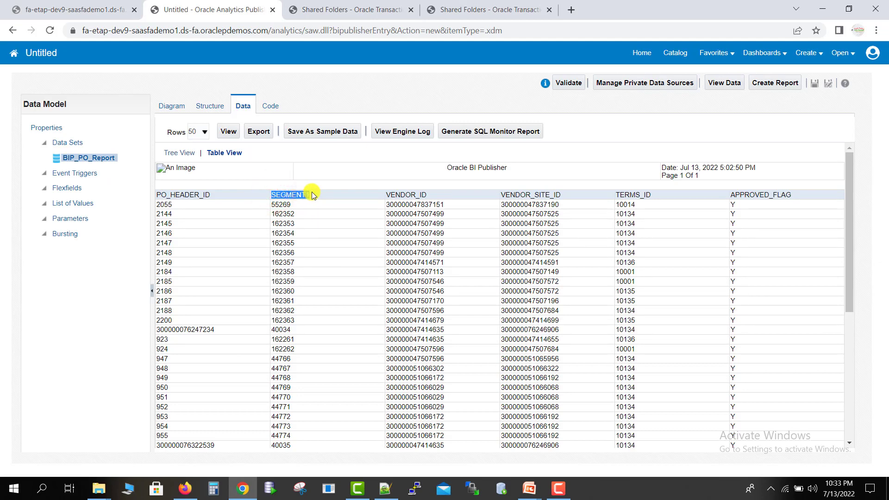
{"action": "left_click", "coordinate": [171, 106]}
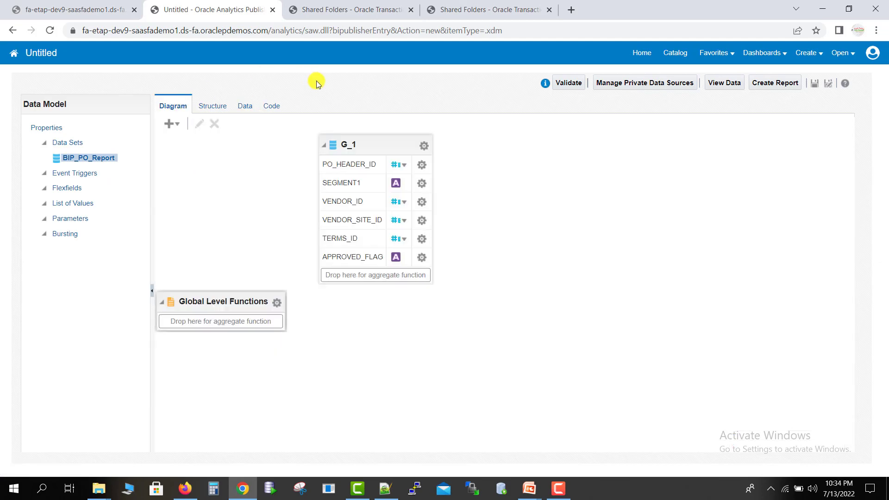
{"action": "left_click", "coordinate": [370, 141]}
{"action": "left_click", "coordinate": [197, 124]}
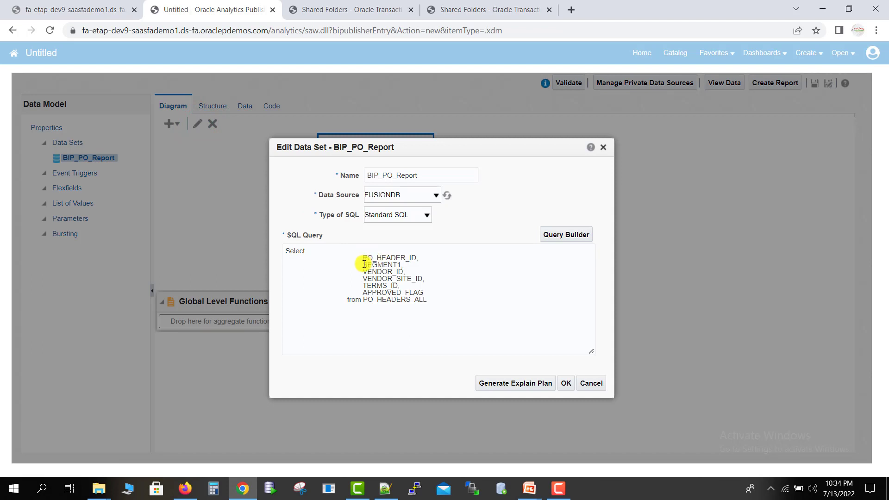
- Add 'where SEGMENT1 in (:P_PO_NUmber)' on a new line below the from clause
{"action": "left_click_drag", "start_coordinate": [364, 264], "coordinate": [401, 264]}
{"action": "key", "text": "ctrl+c"}
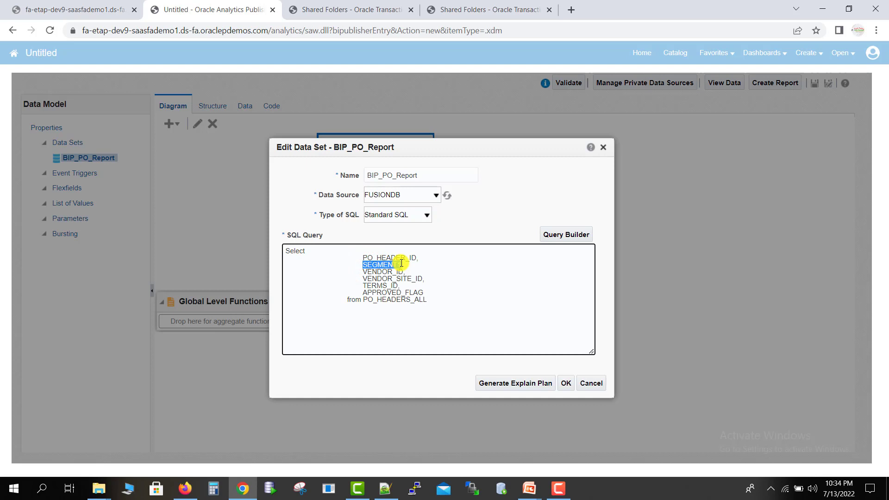
{"action": "left_click", "coordinate": [449, 298]}
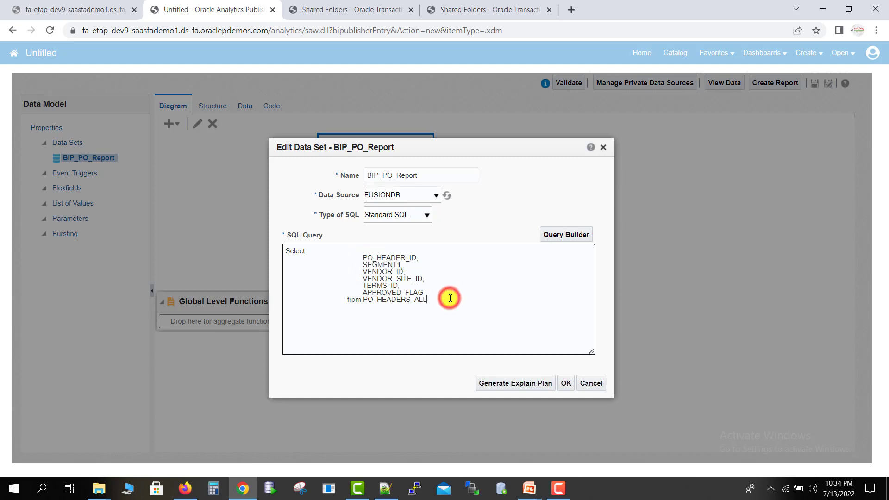
{"action": "key", "text": "Return"}
{"action": "type", "text": "where"}
{"action": "key", "text": "ctrl+v"}
{"action": "type", "text": "in "}
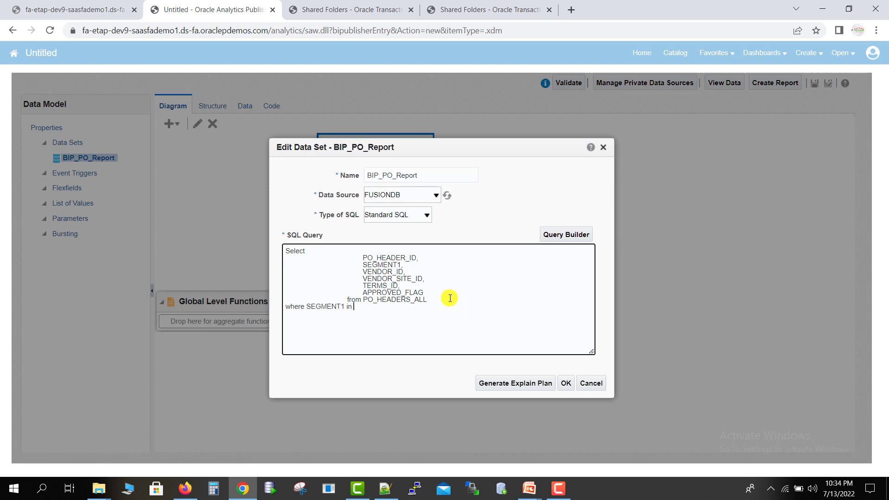
{"action": "type", "text": "()"}
{"action": "type", "text": ":"}
{"action": "type", "text": "P_P"}
{"action": "type", "text": "O_NU"}
{"action": "type", "text": "mber"}
- Apply the edited query and create the P_PO_Number parameter from it
{"action": "left_click", "coordinate": [566, 383]}
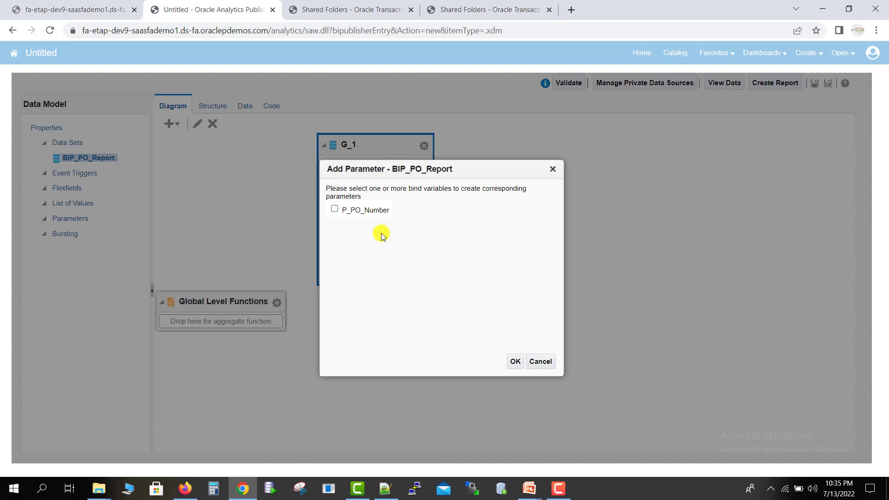
{"action": "left_click", "coordinate": [336, 210]}
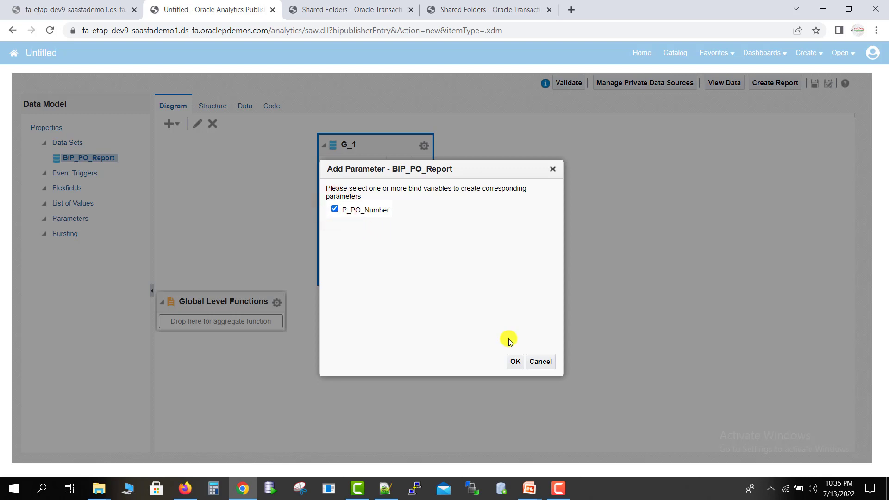
{"action": "left_click", "coordinate": [515, 362]}
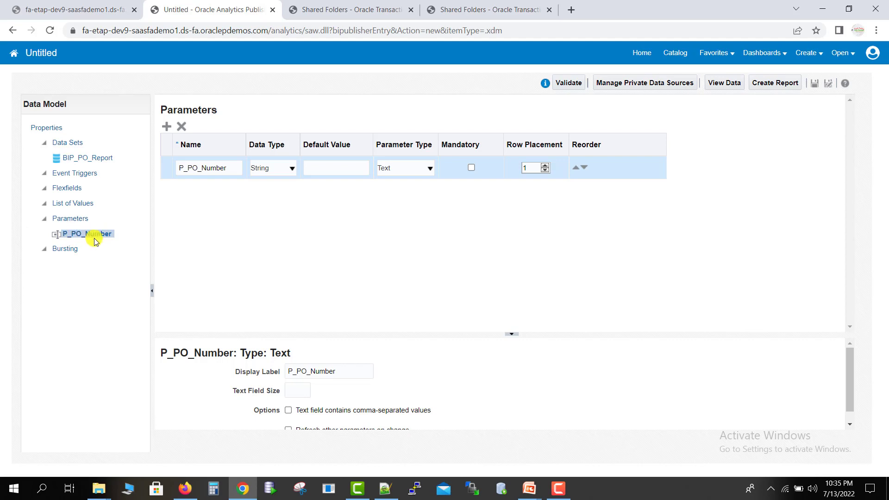
- Keep String as P_PO_Number's data type and begin saving the data model
{"action": "left_click", "coordinate": [290, 172]}
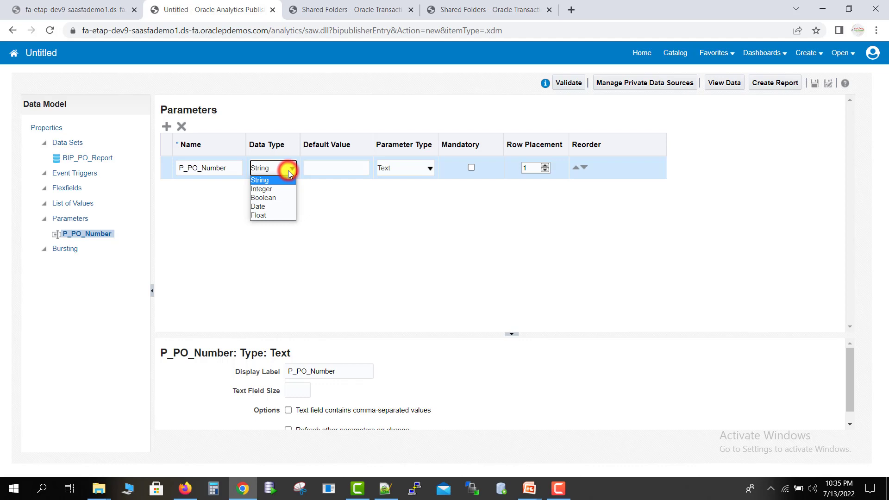
{"action": "left_click", "coordinate": [280, 178]}
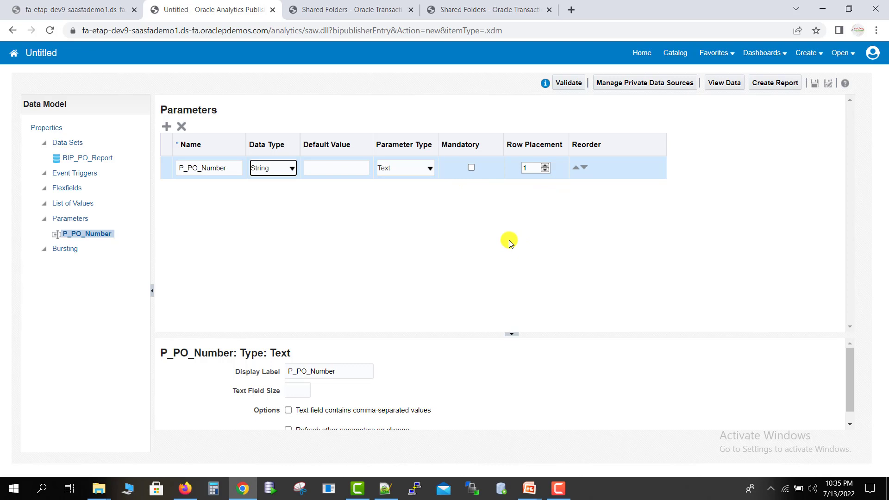
{"action": "left_click", "coordinate": [814, 84]}
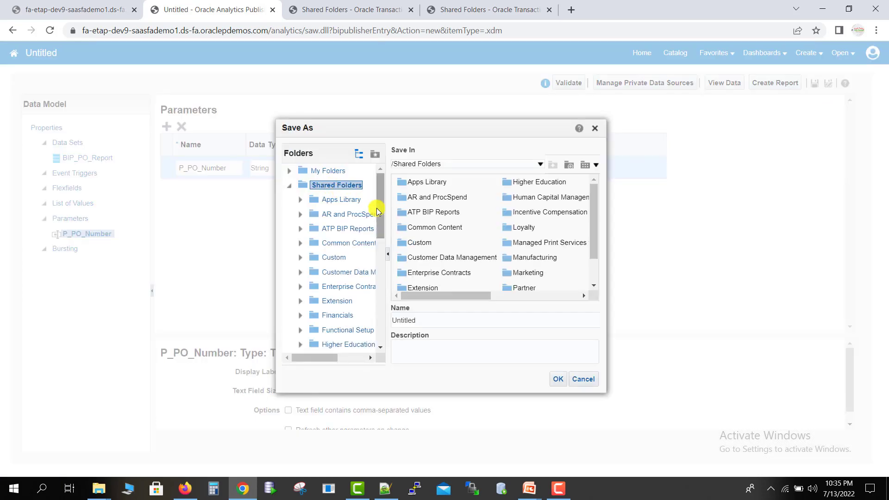
- Save the data model as XX_PO_Report_DM in Shared Folders/TEST, reusing the name as description
{"action": "left_click_drag", "start_coordinate": [378, 216], "coordinate": [379, 333]}
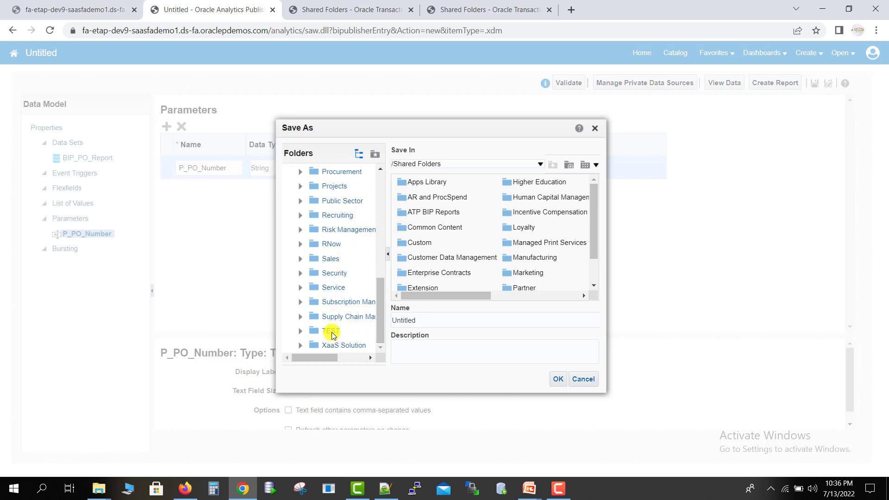
{"action": "left_click", "coordinate": [331, 330]}
{"action": "mouse_move", "coordinate": [425, 320]}
{"action": "left_mouse_down"}
{"action": "mouse_move", "coordinate": [397, 318]}
{"action": "mouse_move", "coordinate": [413, 317]}
{"action": "left_mouse_up"}
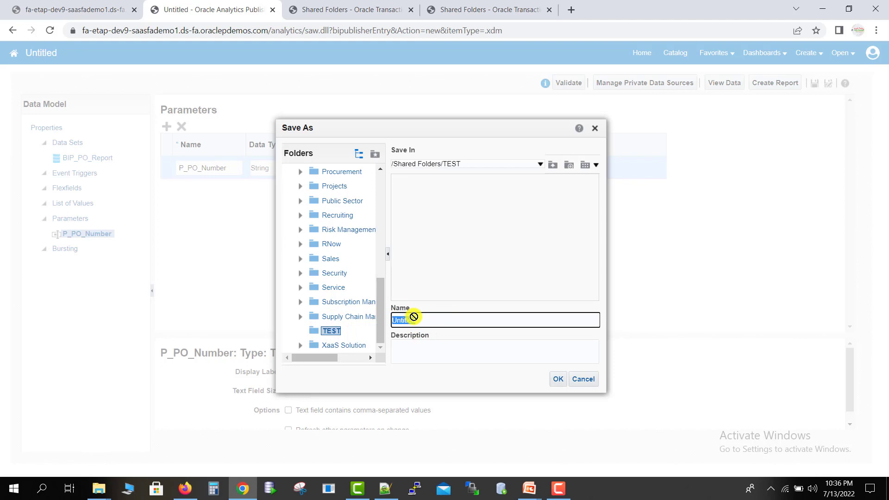
{"action": "type", "text": "XX_PO_Report_DM"}
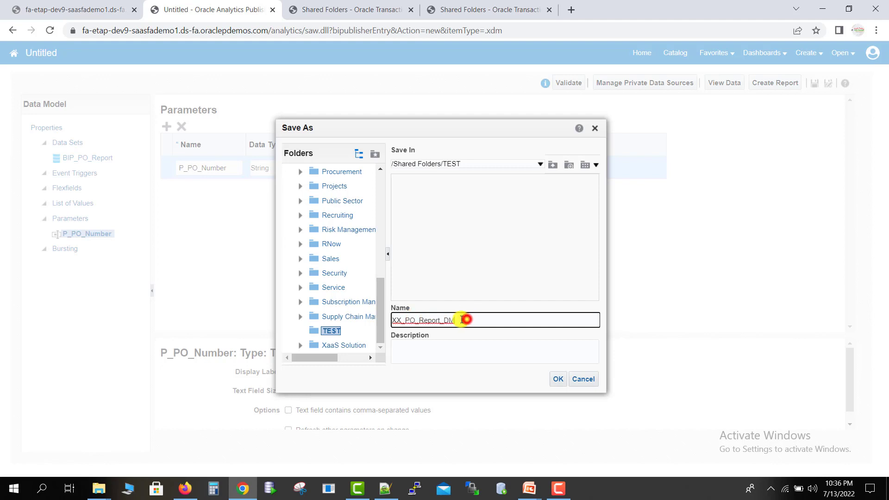
{"action": "left_click_drag", "start_coordinate": [466, 320], "coordinate": [387, 318]}
{"action": "key", "text": "ctrl+c"}
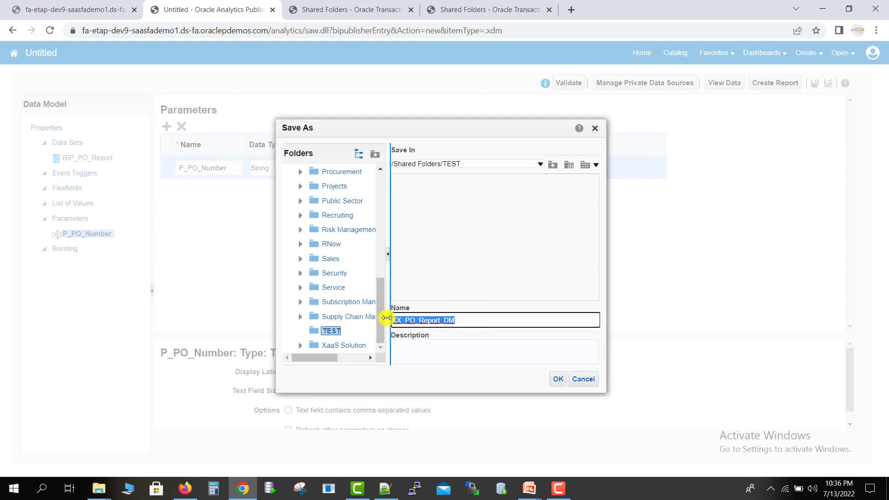
{"action": "key", "text": "Tab"}
{"action": "key", "text": "ctrl+v"}
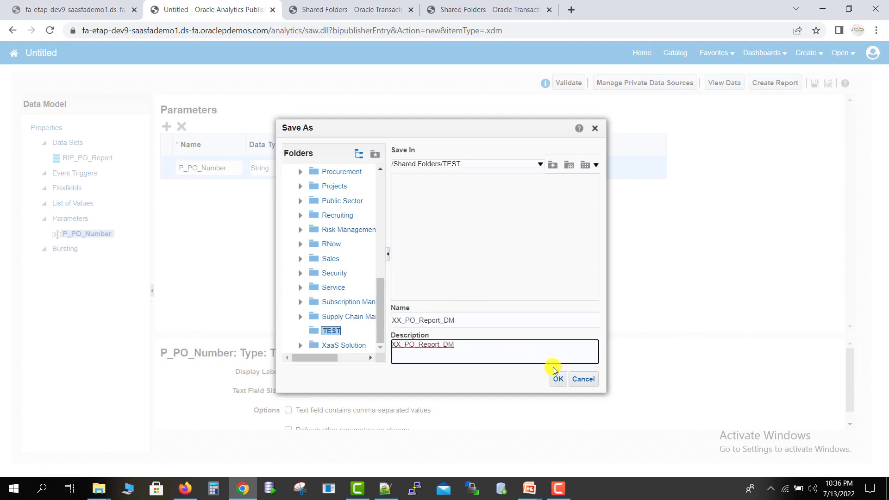
{"action": "left_click", "coordinate": [557, 379]}
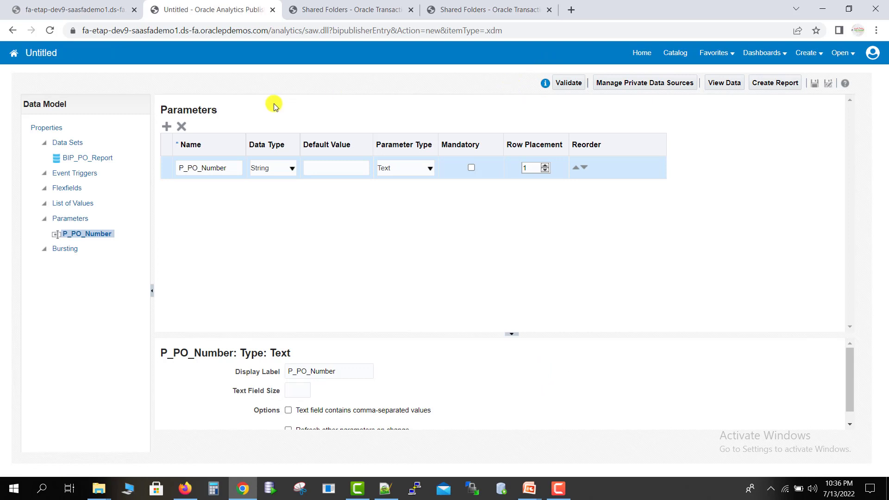
- Run the data preview and copy PO number 162352 from the Notepad++ notes for P_PO_Number
{"action": "left_click", "coordinate": [76, 146]}
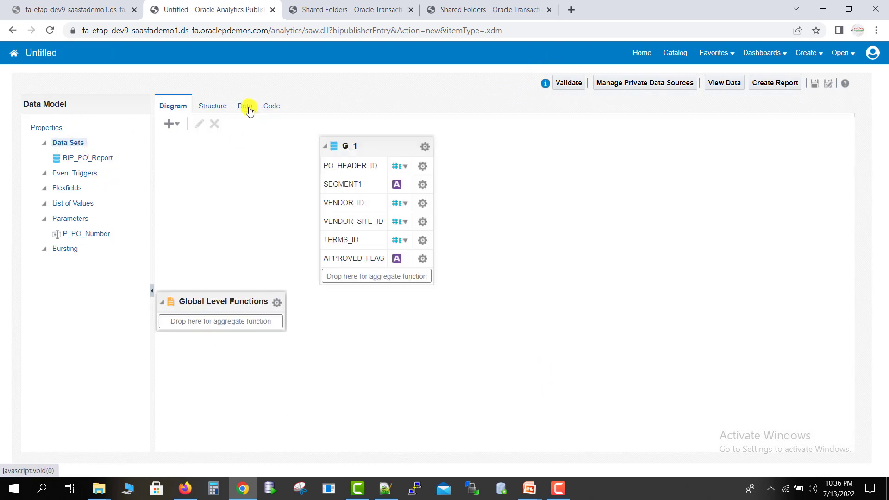
{"action": "left_click", "coordinate": [248, 109]}
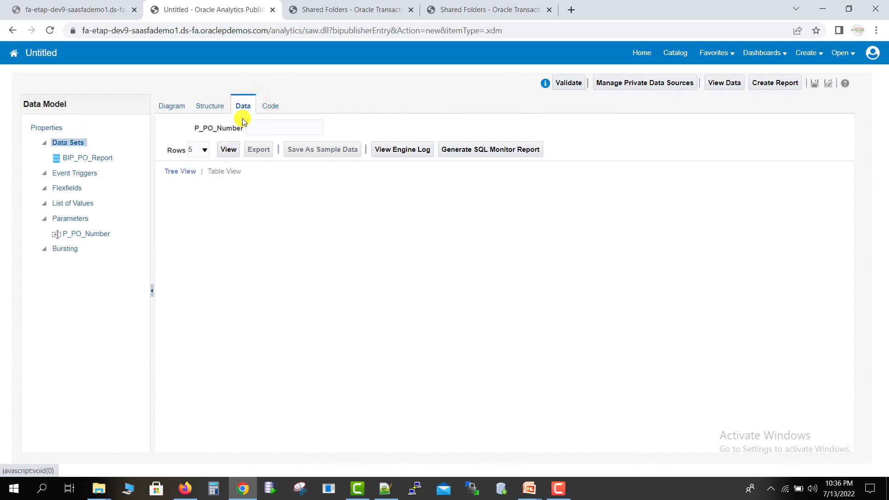
{"action": "left_click", "coordinate": [229, 151]}
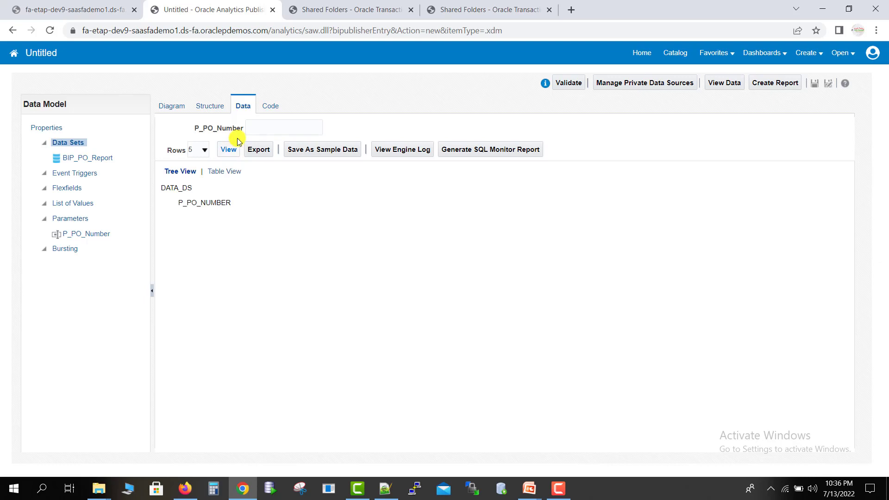
{"action": "left_click", "coordinate": [267, 127]}
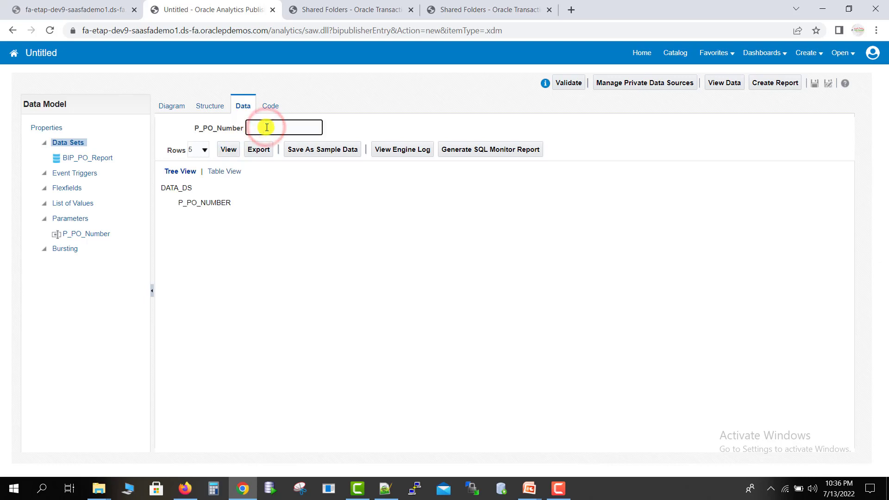
{"action": "left_click", "coordinate": [385, 489]}
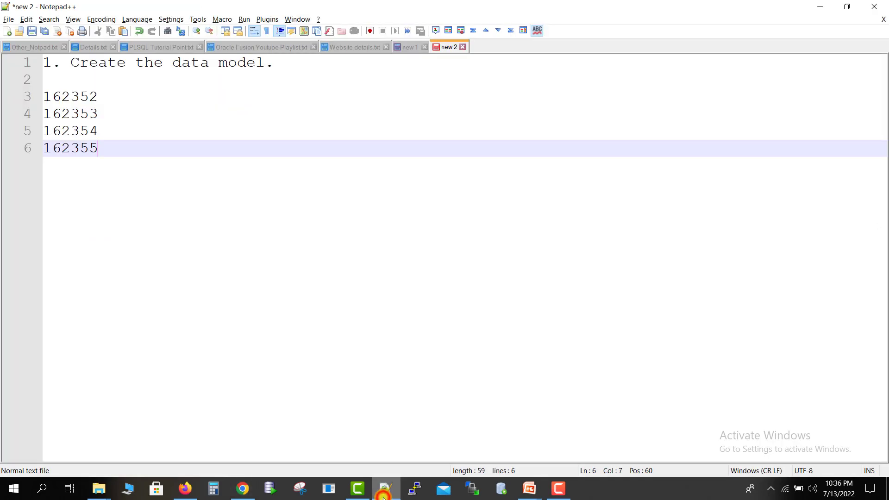
{"action": "double_click", "coordinate": [72, 95]}
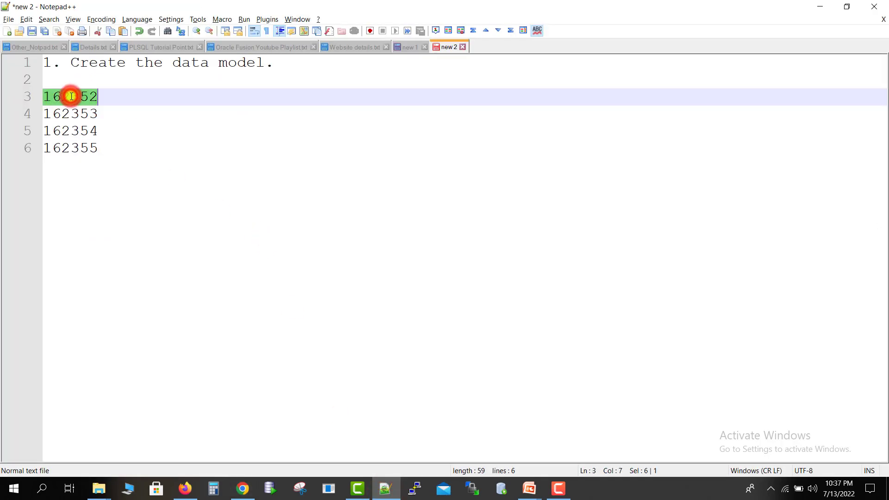
{"action": "key", "text": "alt+Tab"}
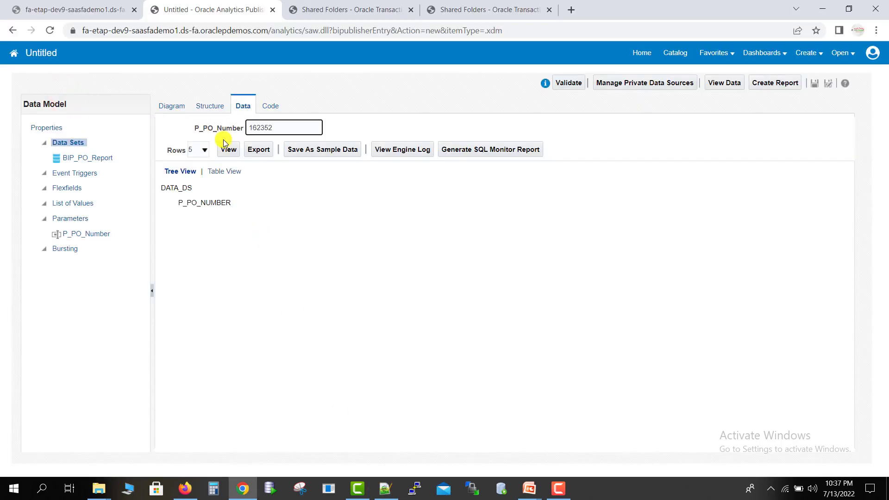
- Preview PO 162352 as a table, rerun with 162352,162353 (no rows), then reopen P_PO_Number settings
{"action": "left_click", "coordinate": [226, 151]}
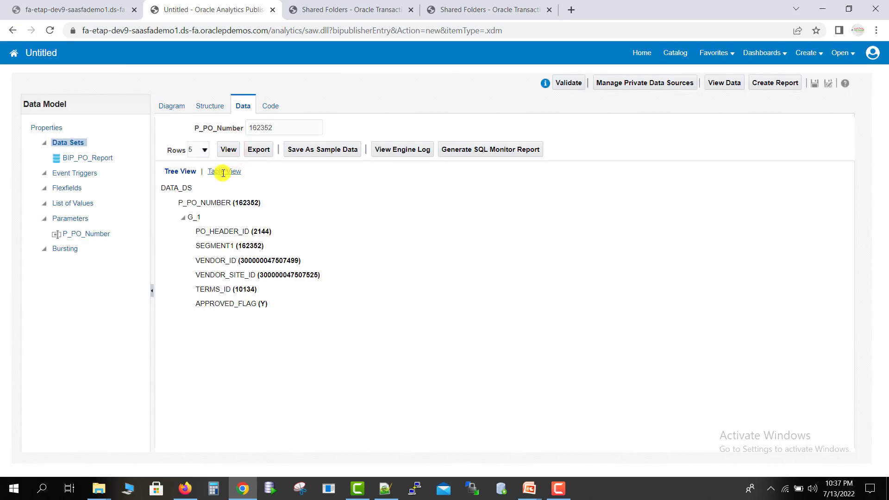
{"action": "left_click", "coordinate": [223, 172]}
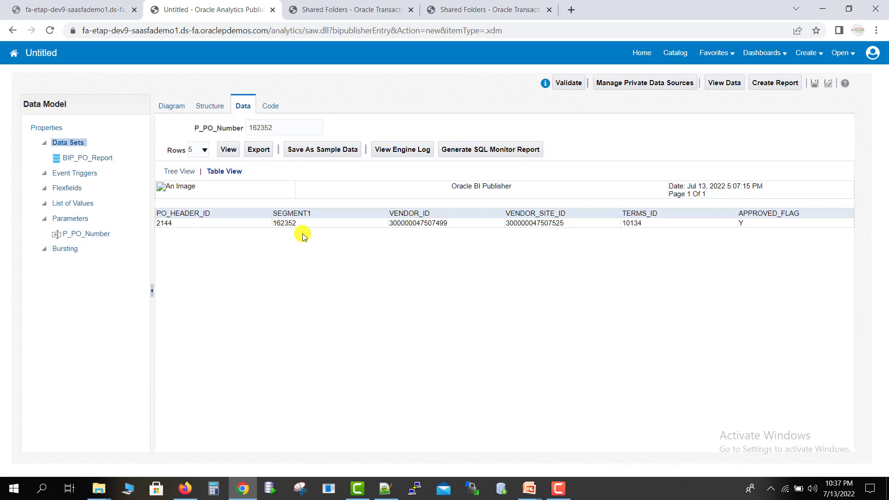
{"action": "left_click", "coordinate": [285, 126]}
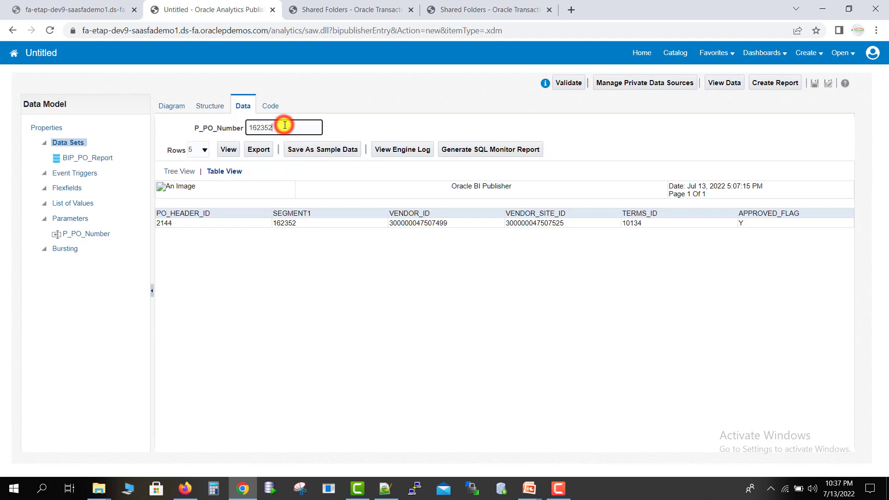
{"action": "type", "text": ",162353"}
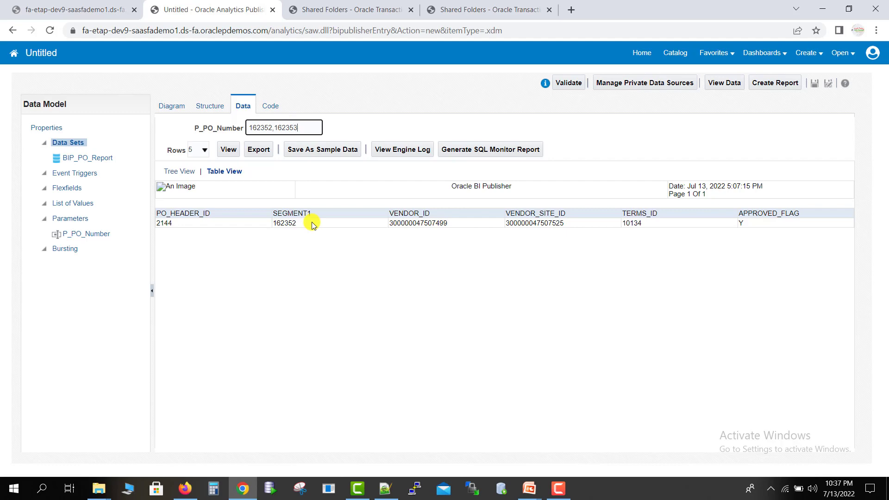
{"action": "left_click", "coordinate": [234, 154]}
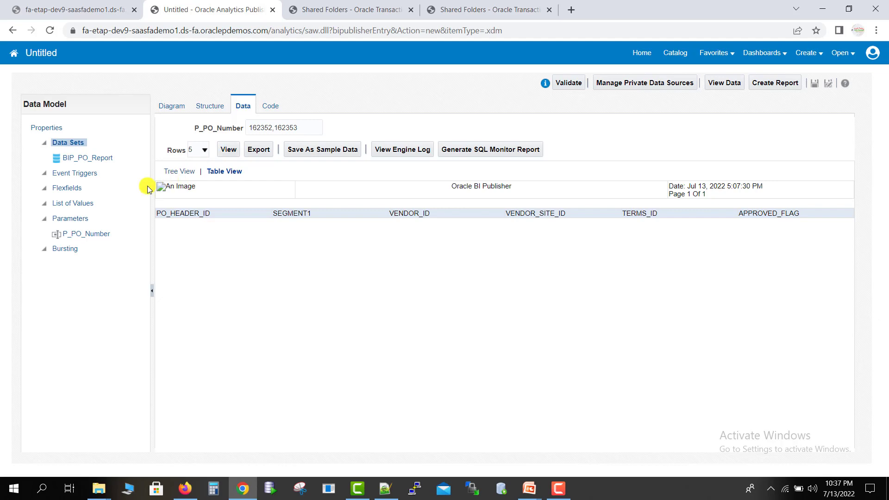
{"action": "left_click", "coordinate": [96, 232]}
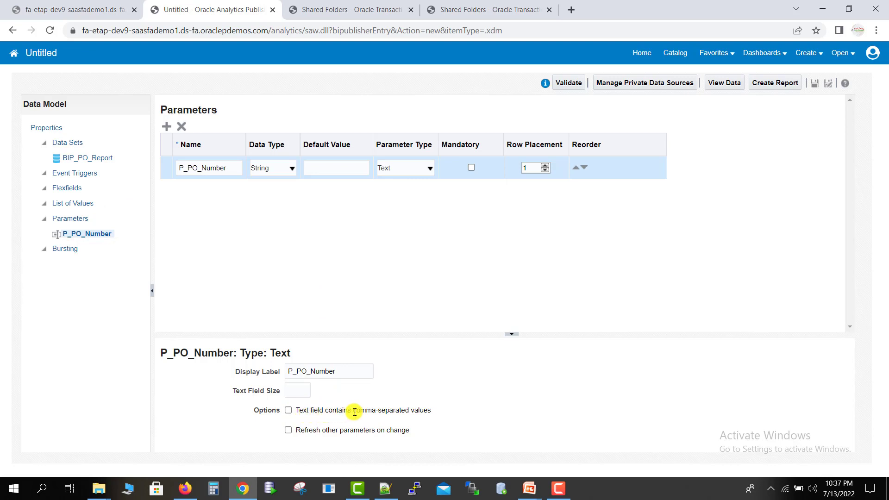
- Let P_PO_Number accept comma-separated values, save the data model, and return to Data Sets
{"action": "left_click", "coordinate": [289, 412]}
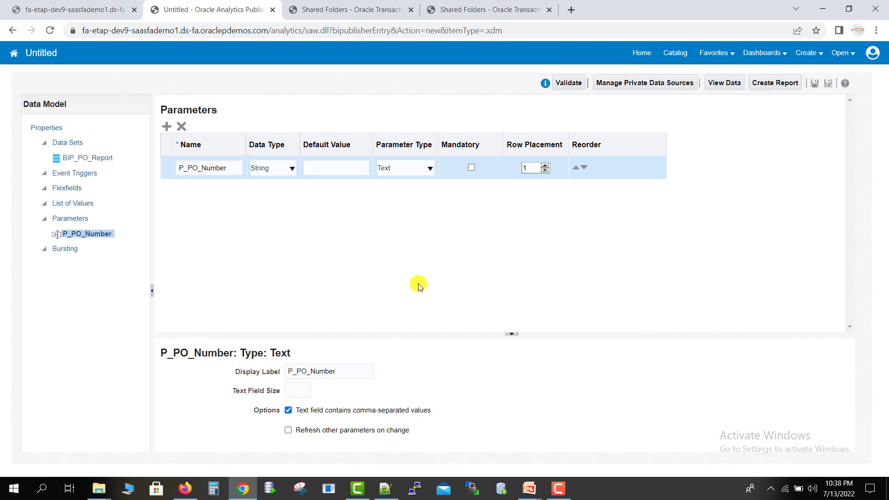
{"action": "left_click", "coordinate": [815, 84]}
{"action": "left_click", "coordinate": [71, 143]}
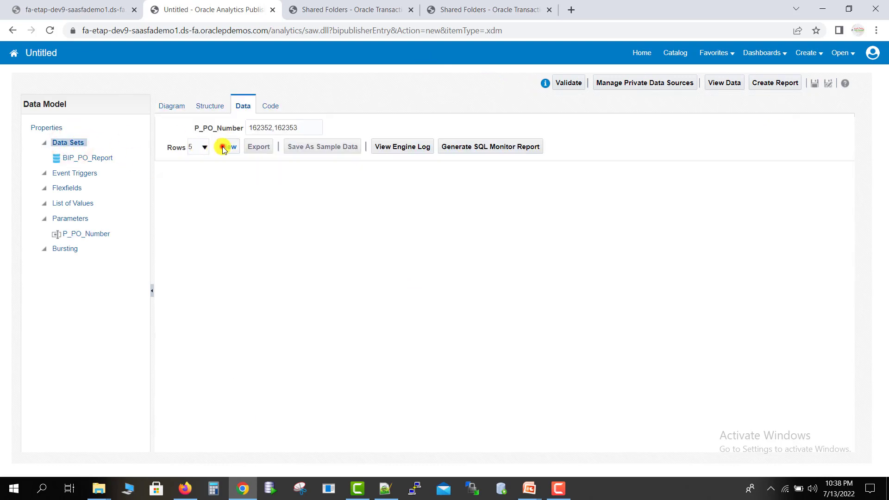
- Preview the query as a table, append ,162354 to P_PO_Number, and rerun for three POs
{"action": "left_click", "coordinate": [222, 147]}
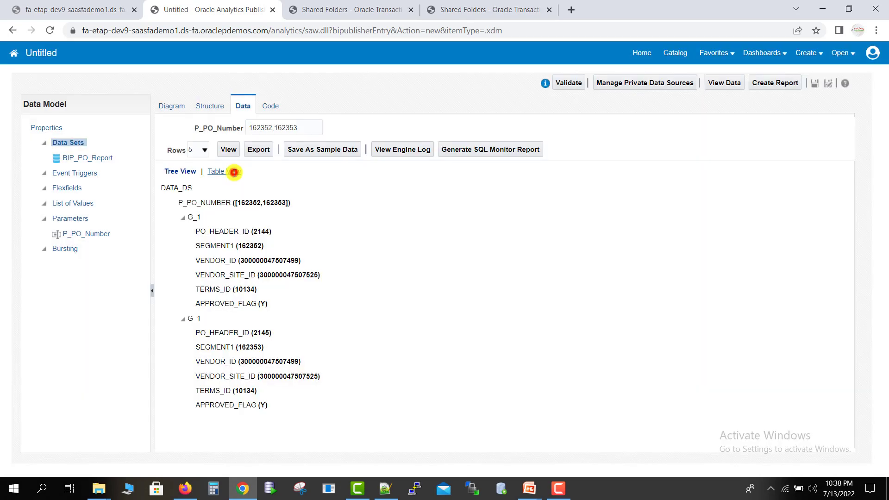
{"action": "left_click", "coordinate": [234, 172]}
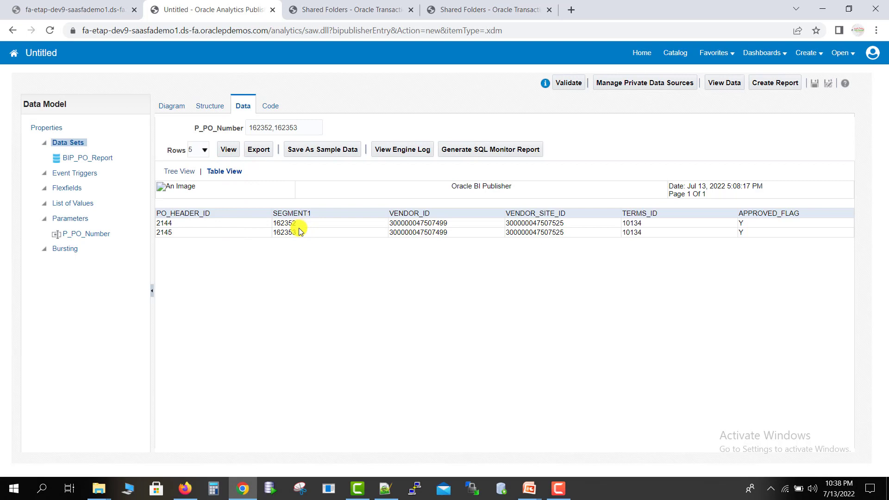
{"action": "left_click_drag", "start_coordinate": [299, 127], "coordinate": [276, 127]}
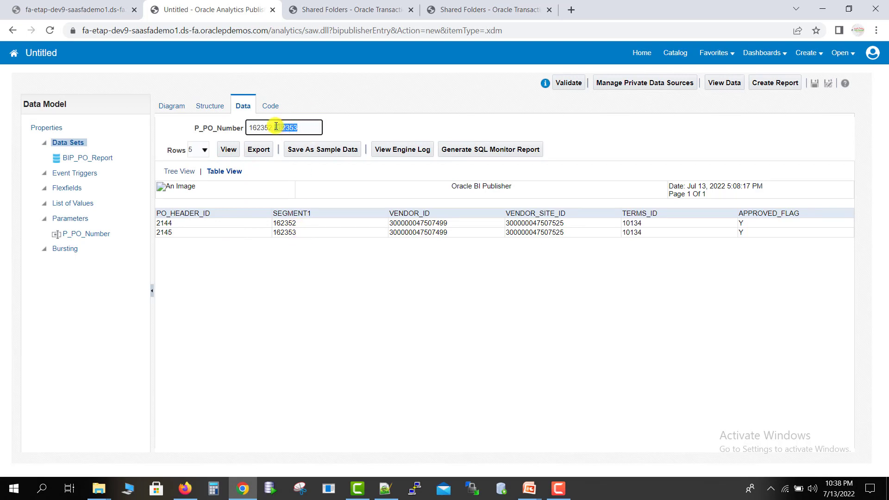
{"action": "left_click", "coordinate": [297, 127]}
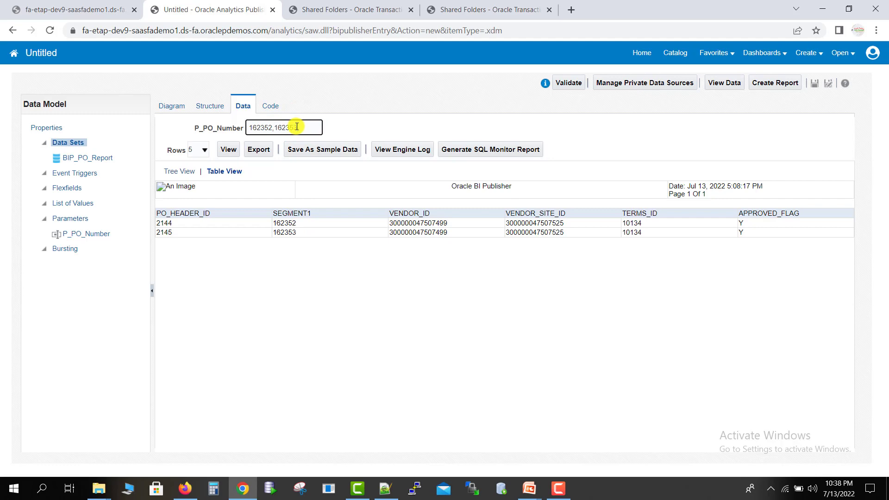
{"action": "type", "text": ",162354"}
{"action": "left_click", "coordinate": [234, 148]}
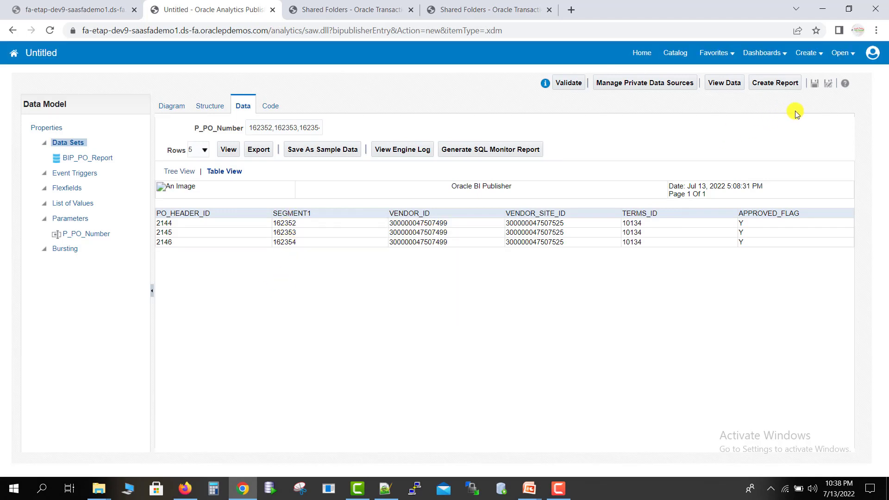
- Save the data model and store the three-row output as sample data
{"action": "left_click", "coordinate": [815, 83]}
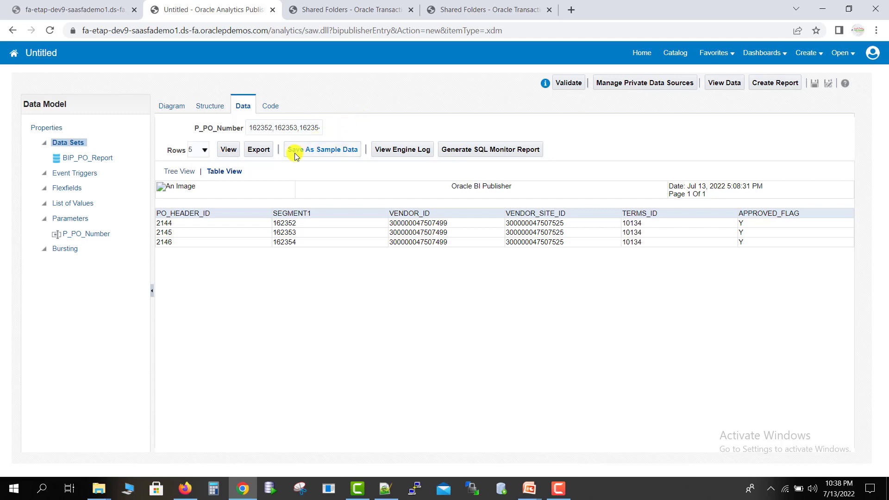
{"action": "left_click", "coordinate": [320, 151]}
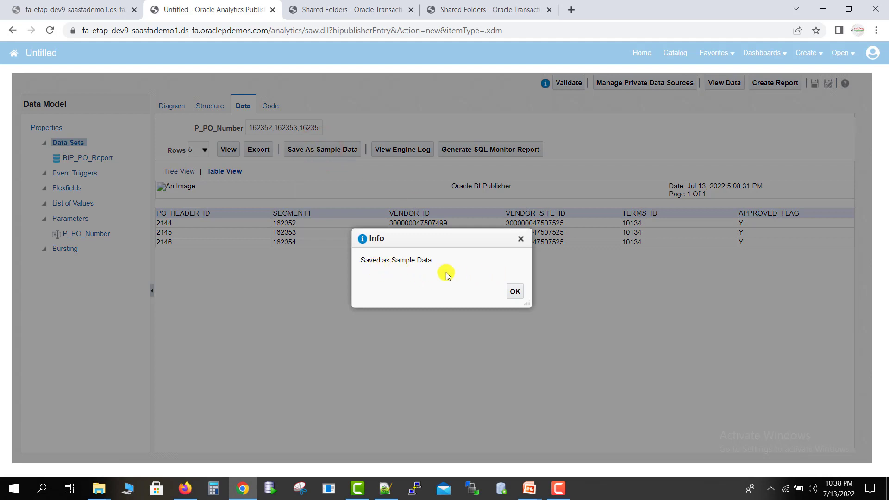
{"action": "left_click", "coordinate": [513, 291]}
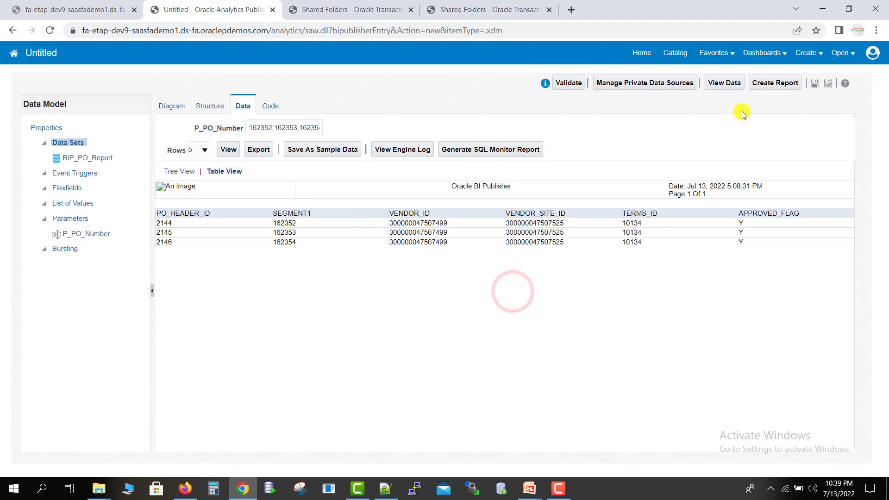
- Start a new report from the data model, then cancel the Create Report wizard
{"action": "left_click", "coordinate": [766, 86]}
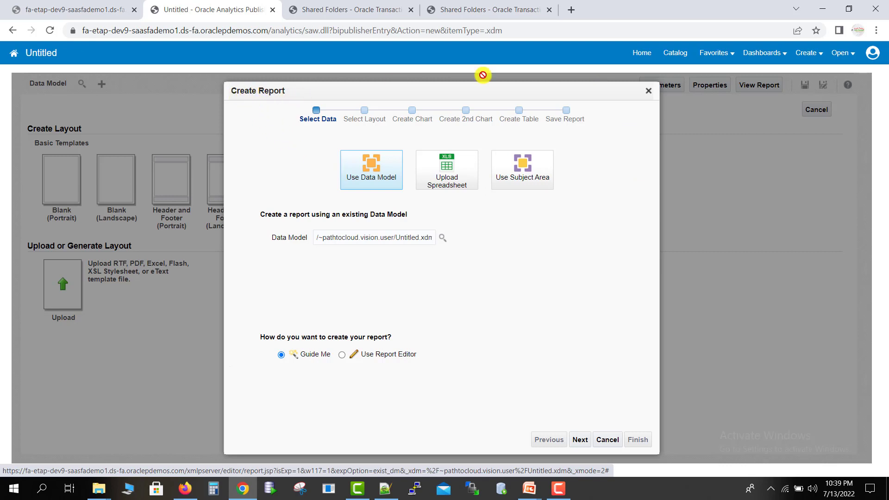
{"action": "left_click", "coordinate": [647, 92]}
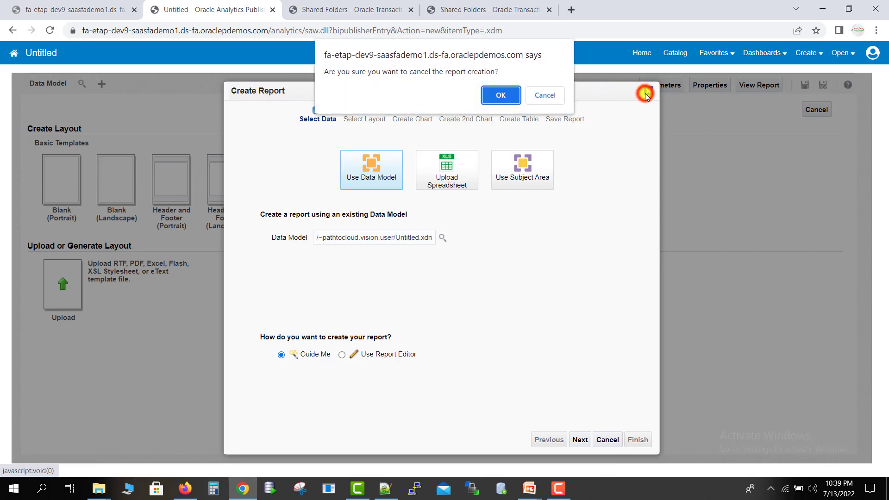
{"action": "left_click", "coordinate": [491, 92]}
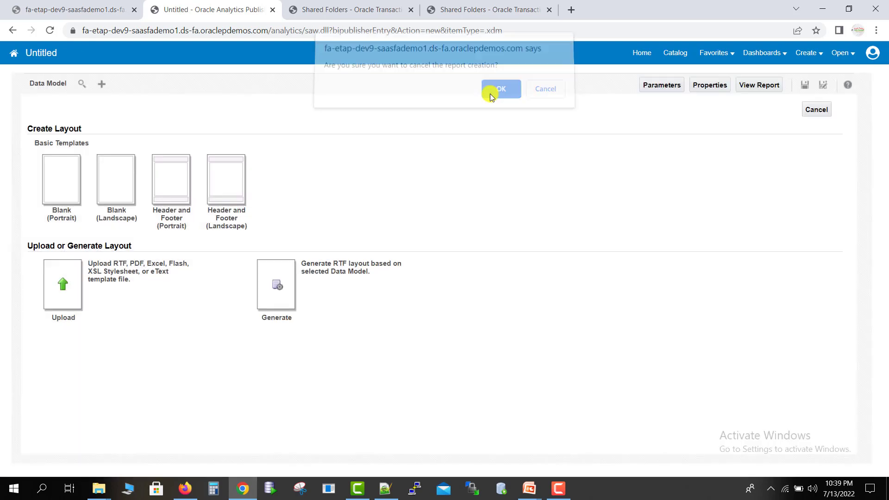
- Choose XX_PO_Report_DM from Shared Folders > TEST as the report's data model
{"action": "left_click", "coordinate": [79, 91]}
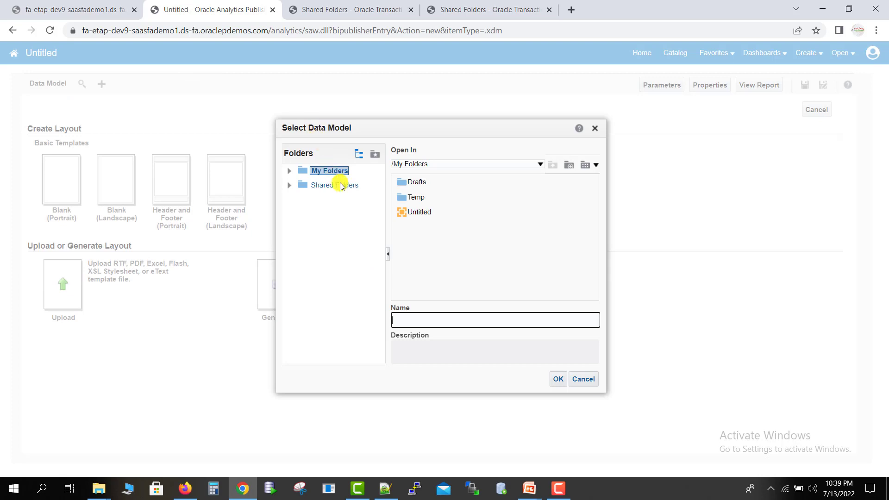
{"action": "left_click", "coordinate": [341, 186]}
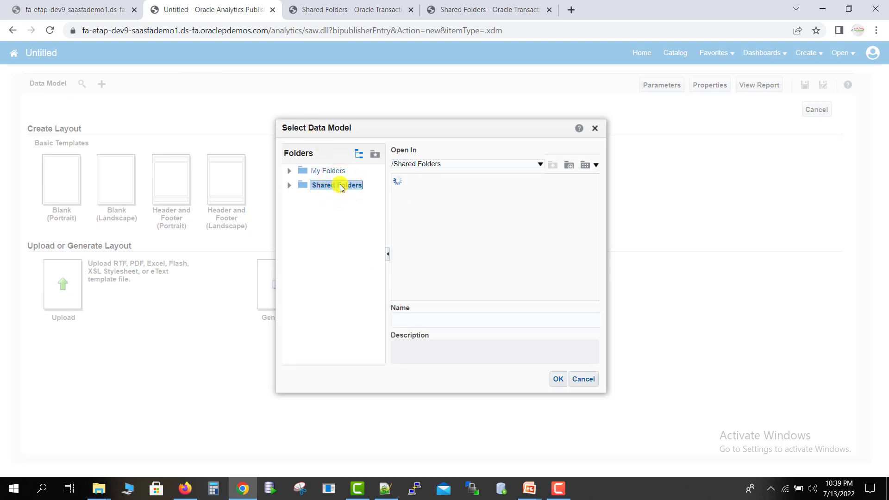
{"action": "left_click_drag", "start_coordinate": [380, 218], "coordinate": [379, 326]}
{"action": "left_click", "coordinate": [330, 330]}
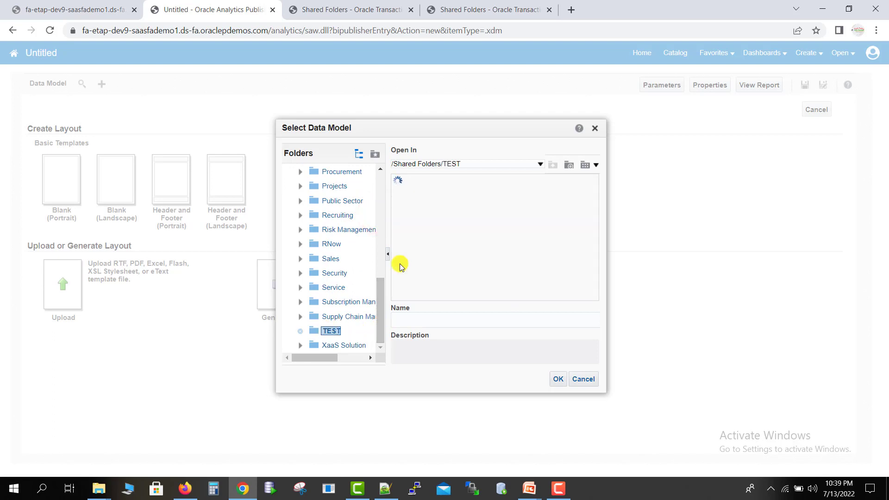
{"action": "left_click", "coordinate": [430, 182]}
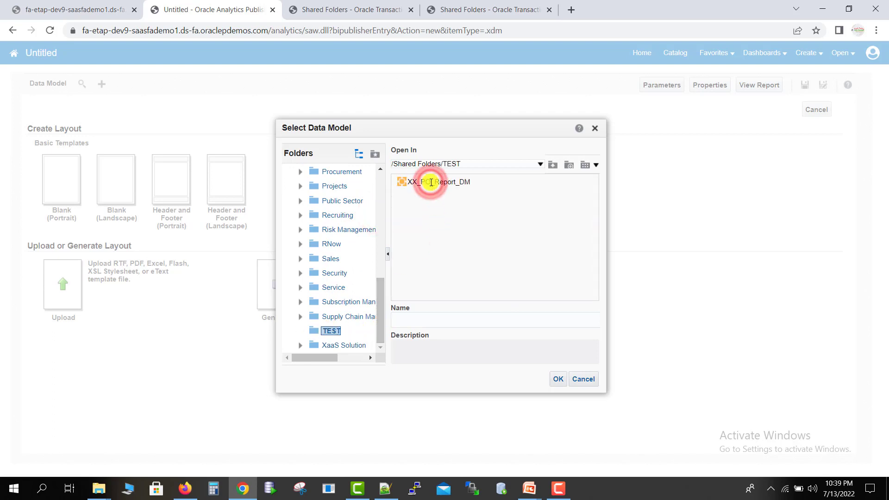
{"action": "double_click", "coordinate": [404, 181]}
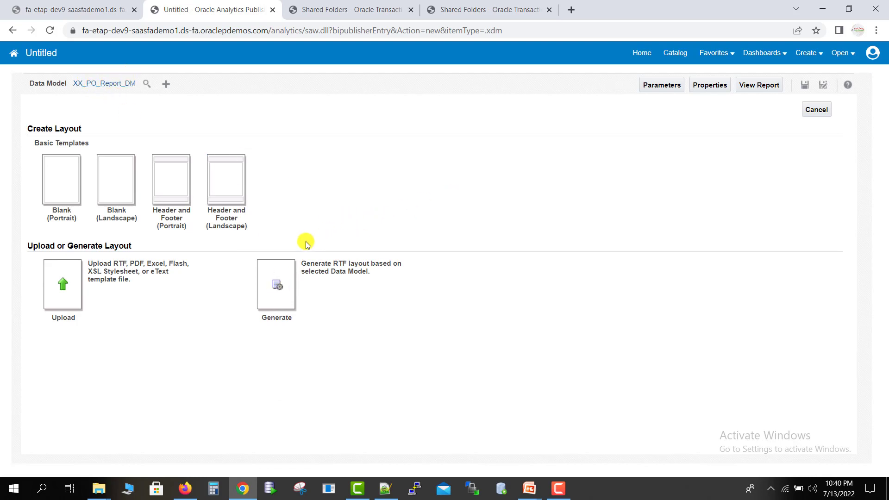
- Auto-generate a layout with the template name XX_PO_Report
{"action": "left_click", "coordinate": [279, 285]}
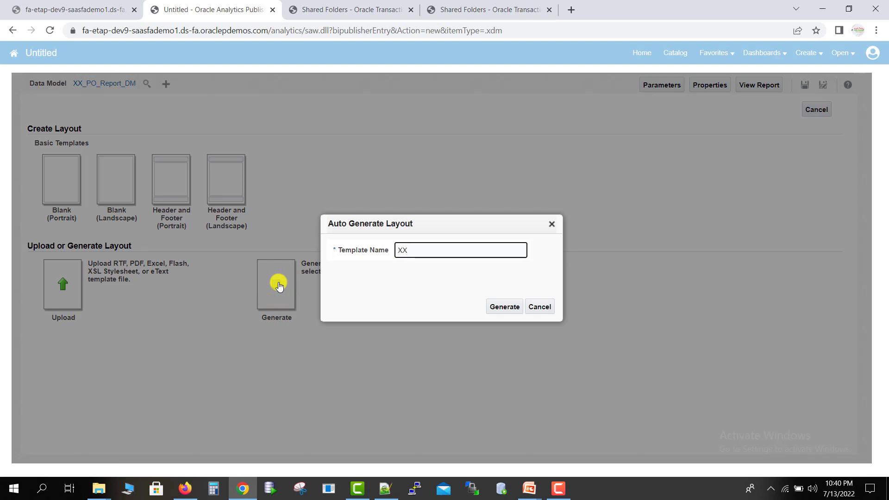
{"action": "type", "text": "XX_PO_Report"}
{"action": "key", "text": "BackSpace"}
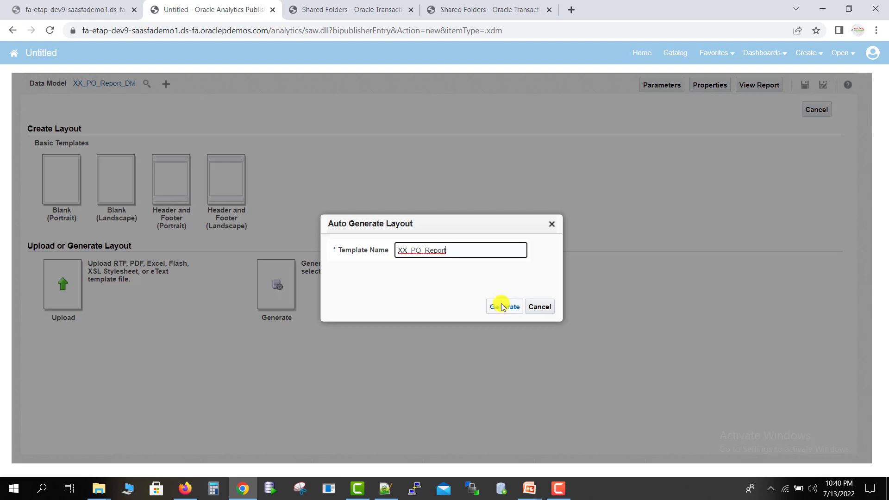
{"action": "left_click", "coordinate": [502, 306]}
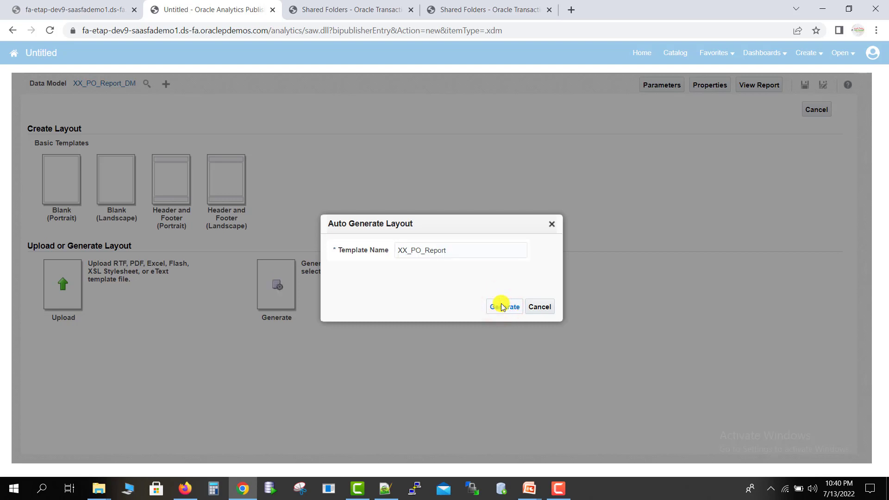
{"action": "left_click", "coordinate": [501, 308]}
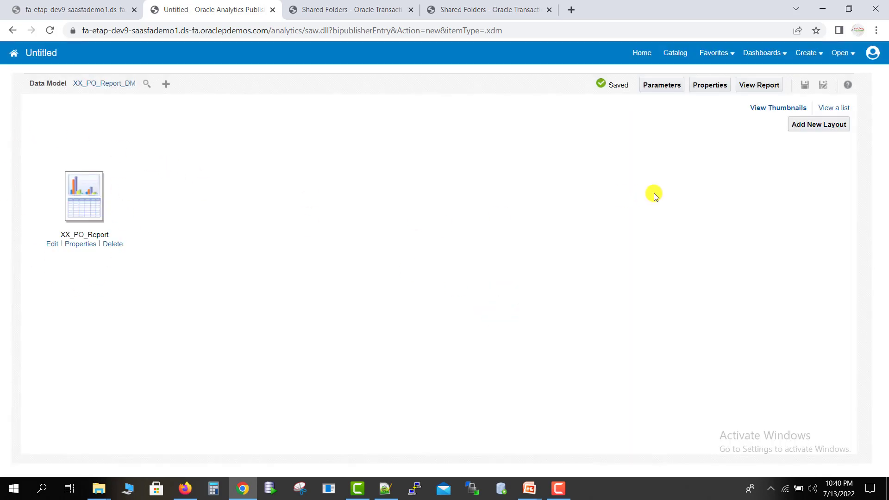
- Save the report as XX_PO_REPORT in /Shared Folders/TEST, with XX_PO_REPORT as its description
{"action": "left_click", "coordinate": [805, 86]}
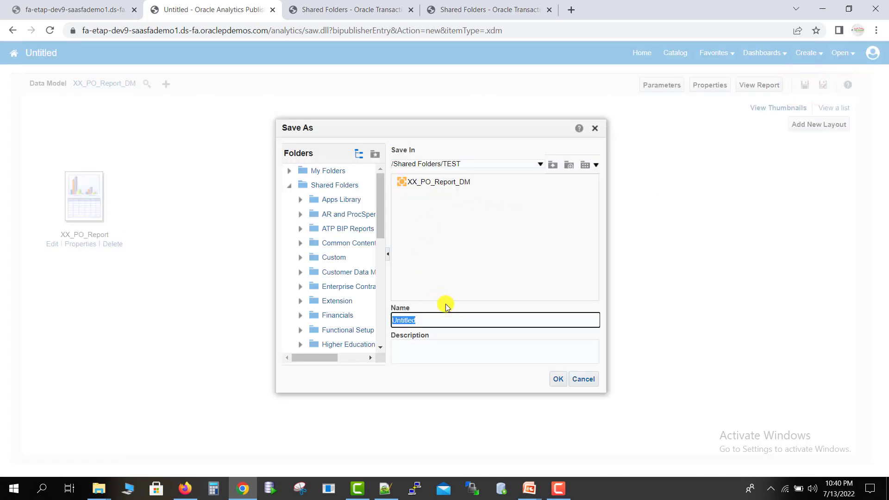
{"action": "type", "text": "XX_PO_REPORT"}
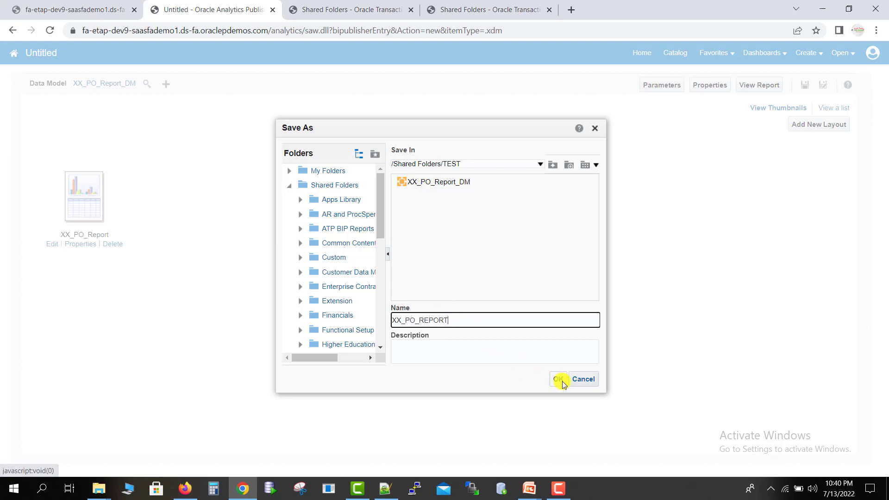
{"action": "left_click_drag", "start_coordinate": [448, 320], "coordinate": [373, 320]}
{"action": "key", "text": "ctrl+c"}
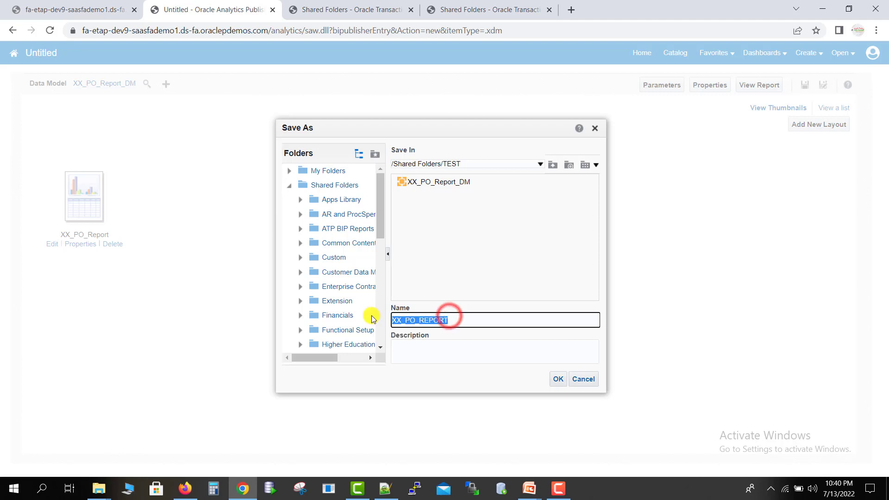
{"action": "left_click", "coordinate": [416, 361]}
{"action": "key", "text": "ctrl+v"}
{"action": "left_click", "coordinate": [557, 378]}
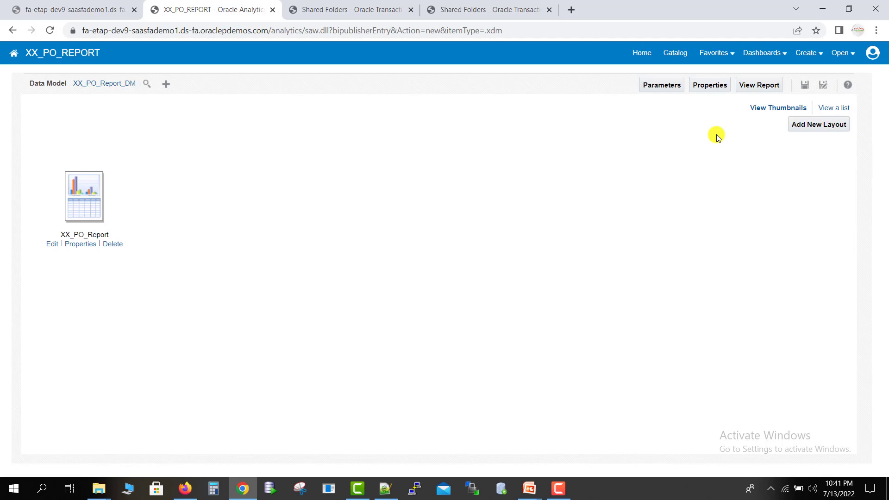
- View the report and run it for PO numbers 162352,162353 from previous values
{"action": "left_click", "coordinate": [751, 84]}
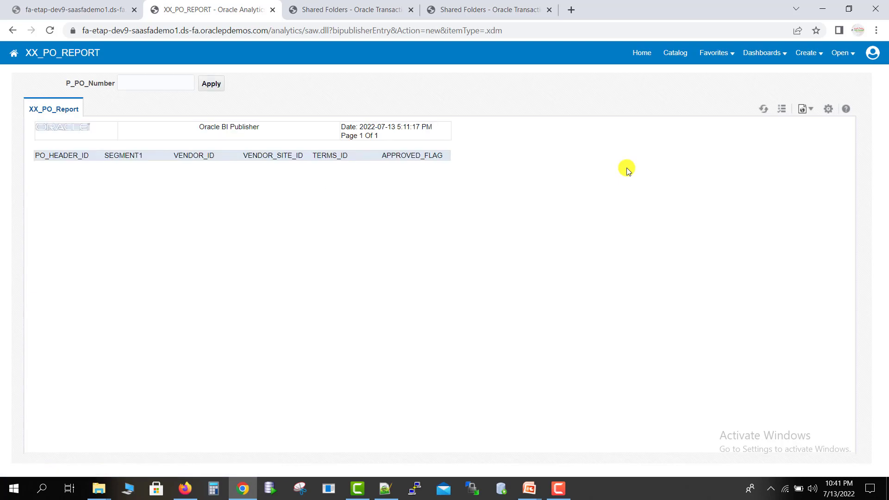
{"action": "left_click", "coordinate": [130, 87]}
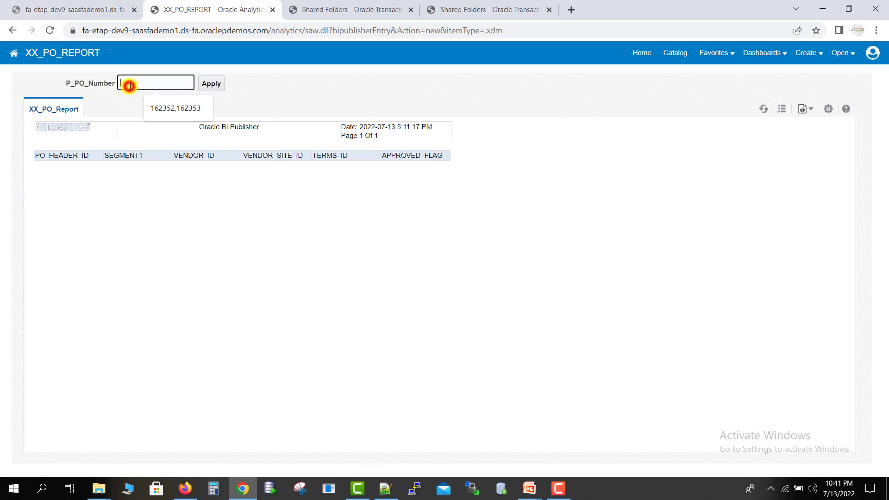
{"action": "left_click", "coordinate": [160, 103]}
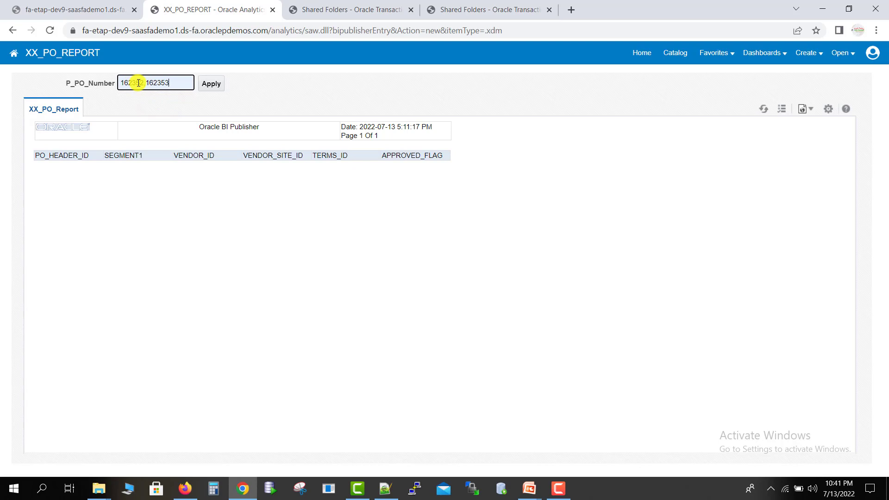
{"action": "left_click", "coordinate": [207, 86]}
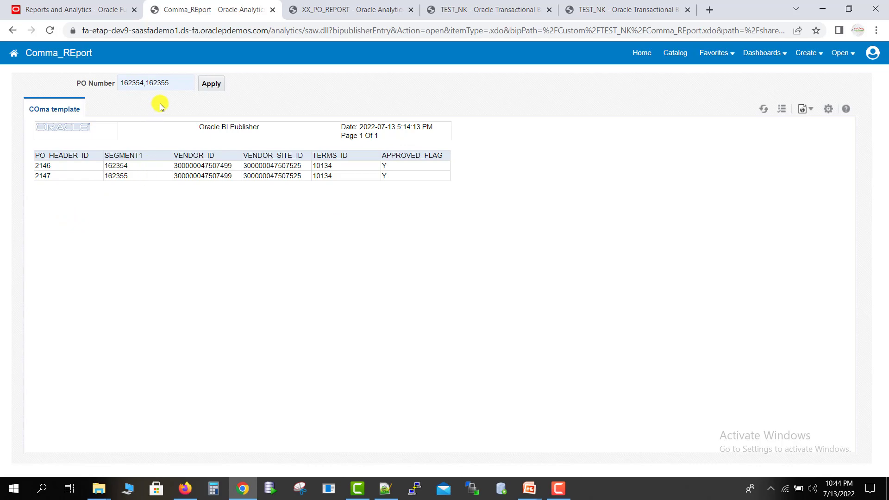
- Rerun with PO Number reduced to 162354, then paste more PO numbers from the notes
{"action": "left_click_drag", "start_coordinate": [168, 83], "coordinate": [146, 82]}
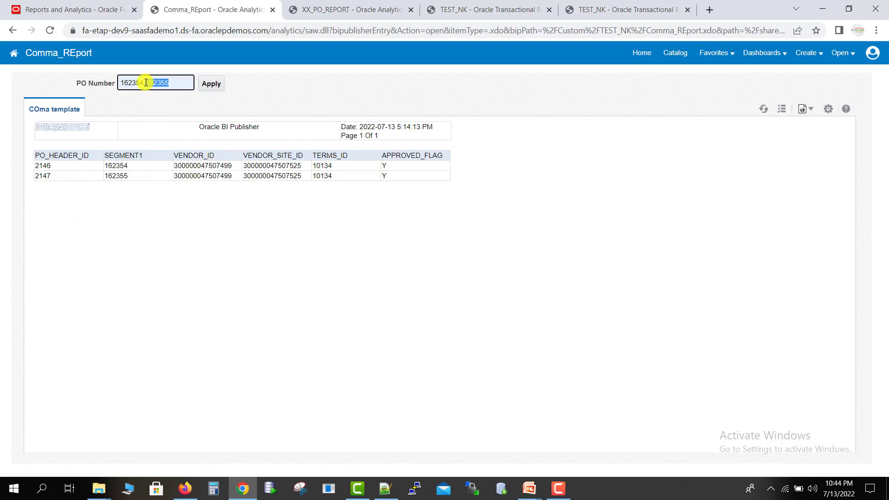
{"action": "key", "text": "BackSpace"}
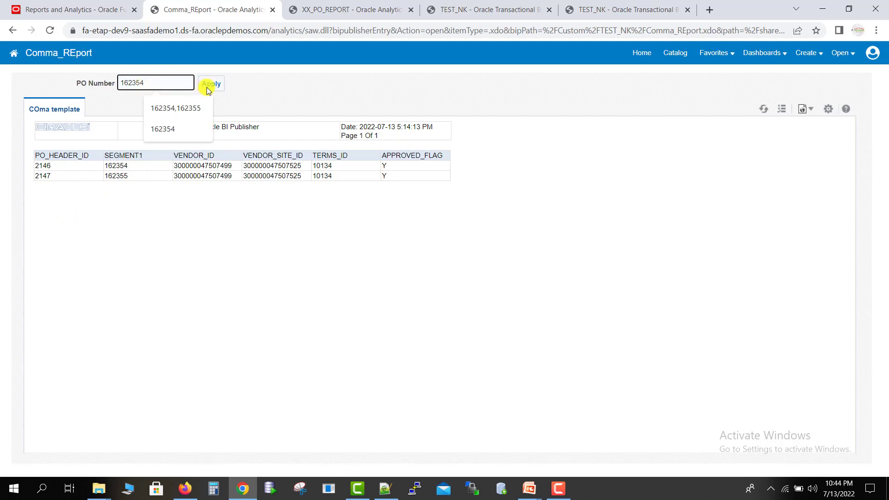
{"action": "left_click", "coordinate": [206, 87]}
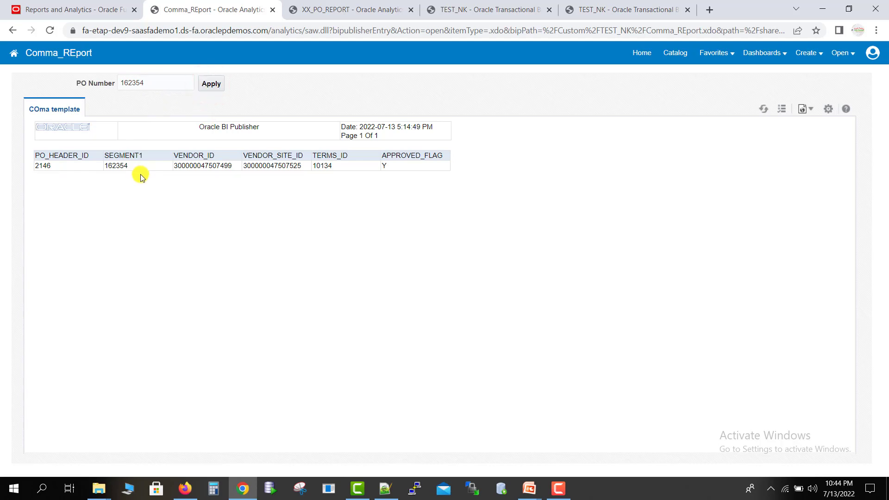
{"action": "left_click", "coordinate": [159, 82]}
{"action": "key", "text": "alt+Tab"}
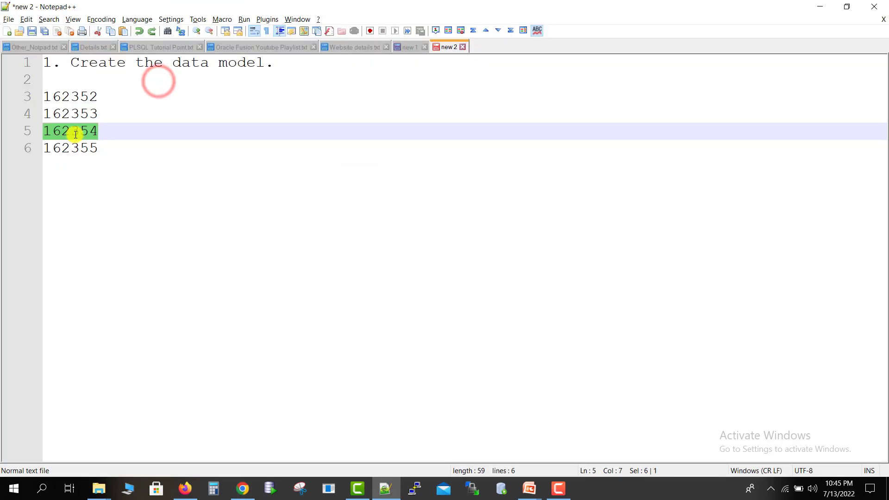
{"action": "key", "text": "alt+Tab"}
{"action": "type", "text": "162354"}
- Rerun with the comma-separated list, fix its last PO number, and rerun for POs 162353–162355
{"action": "left_click", "coordinate": [208, 84]}
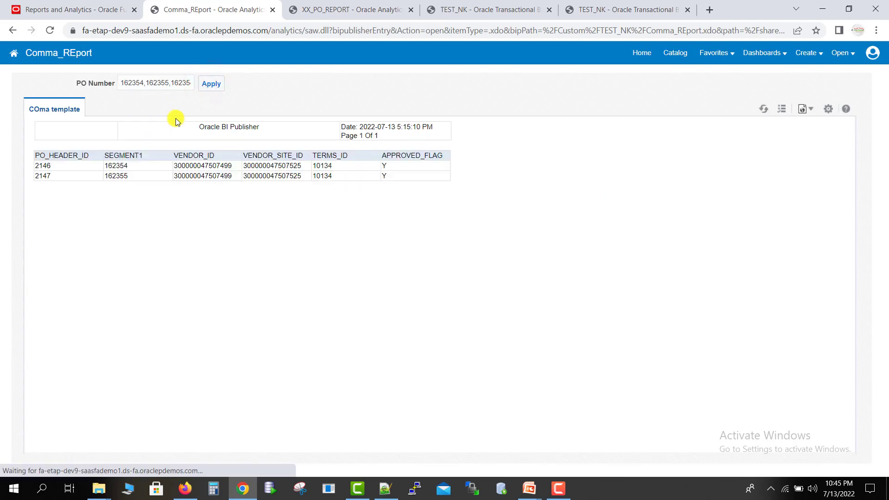
{"action": "left_click", "coordinate": [173, 83]}
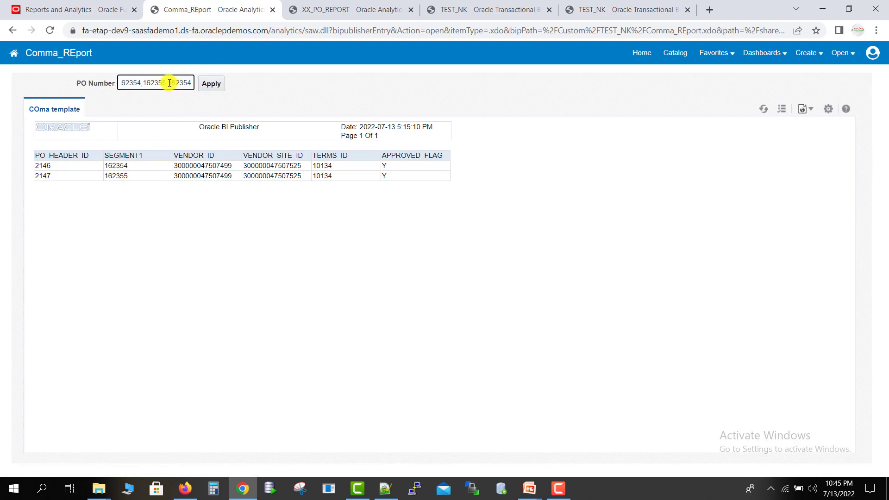
{"action": "left_click_drag", "start_coordinate": [170, 83], "coordinate": [193, 83]}
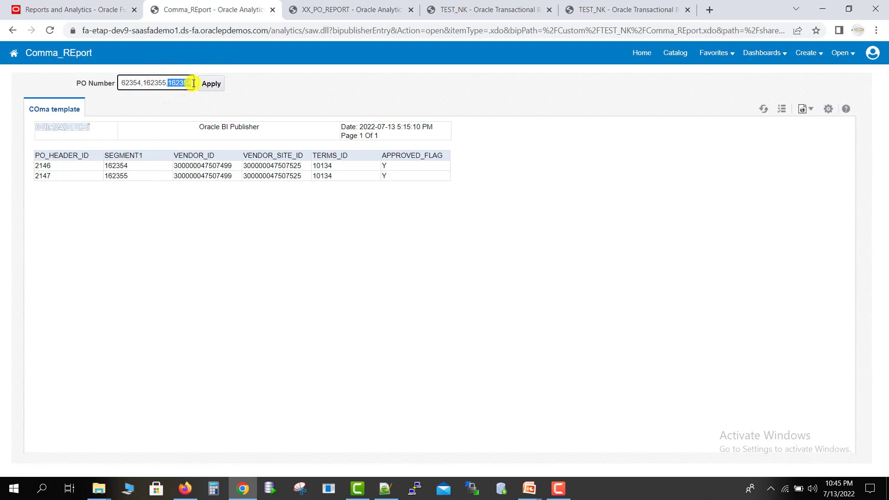
{"action": "key", "text": "BackSpace"}
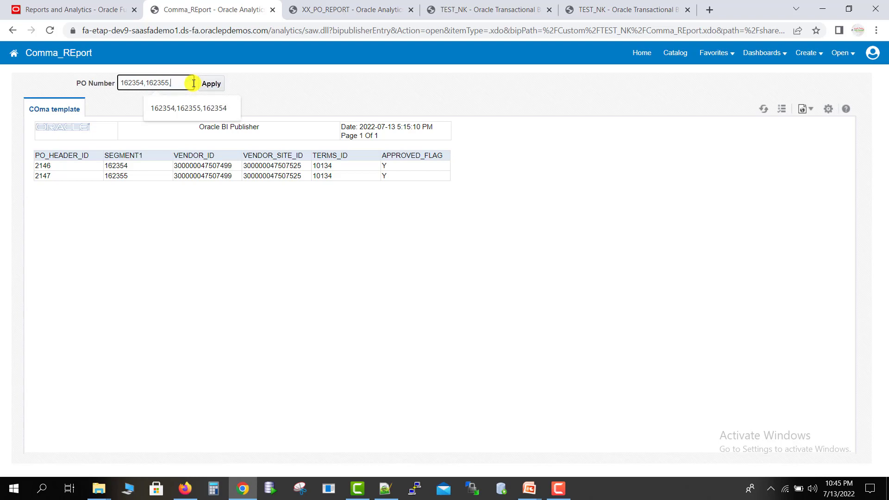
{"action": "type", "text": "162354,1623"}
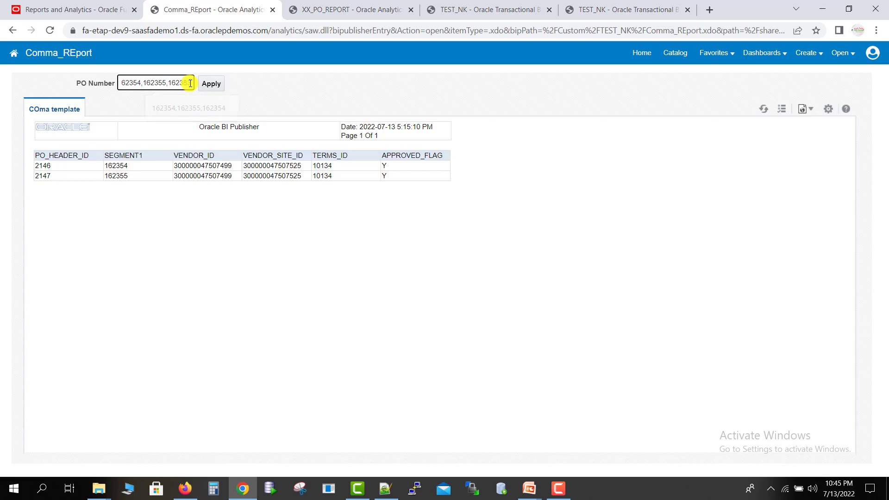
{"action": "key", "text": "Return"}
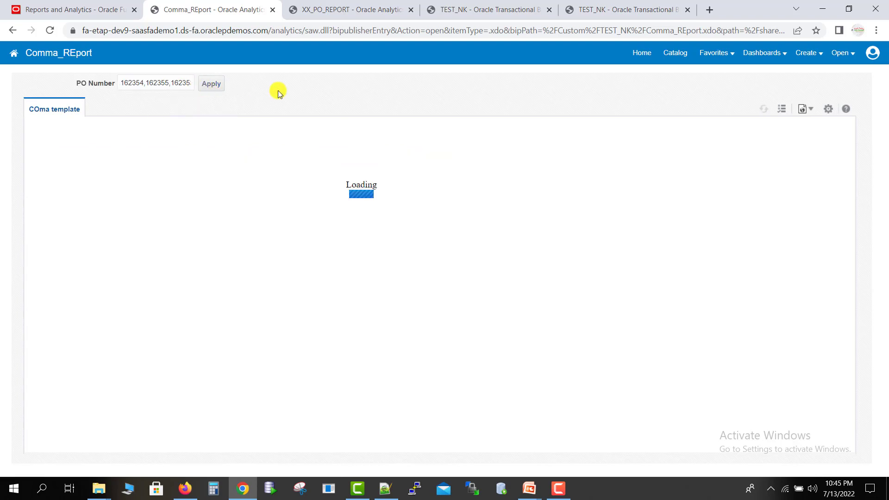
- Inspect the three returned PO rows and check the output format list without exporting
{"action": "left_click_drag", "start_coordinate": [108, 166], "coordinate": [130, 185]}
{"action": "left_click", "coordinate": [123, 178]}
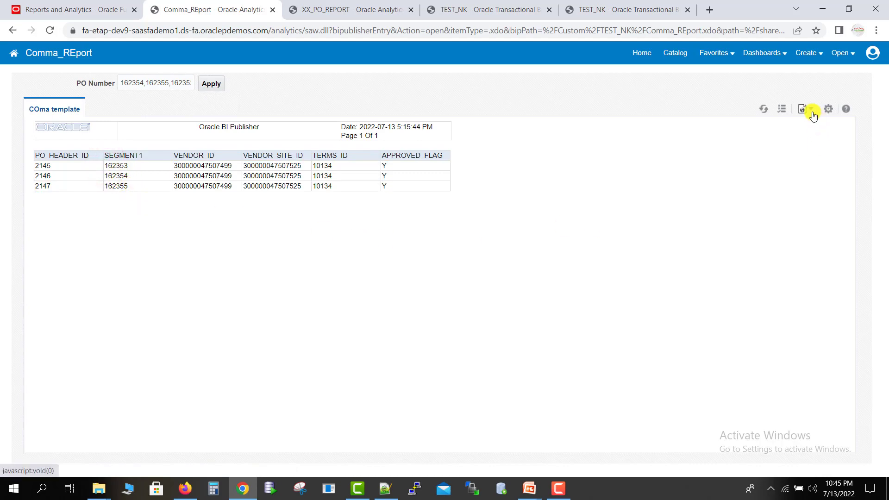
{"action": "left_click", "coordinate": [809, 111]}
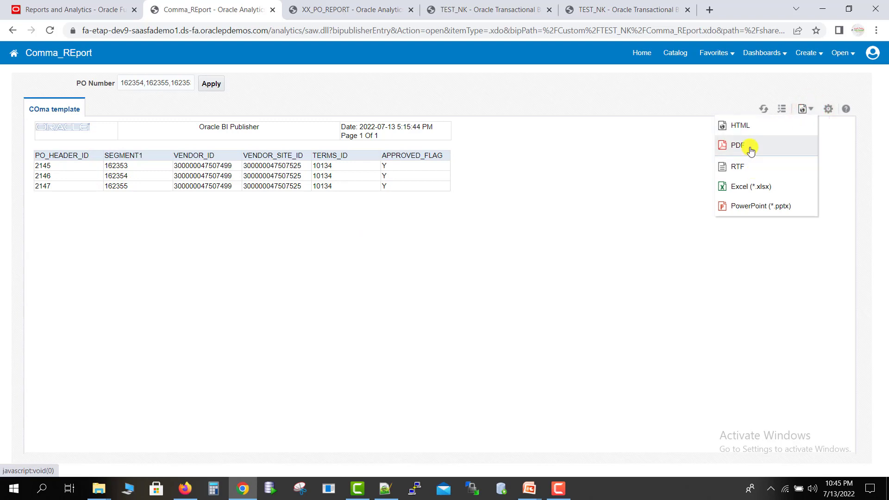
{"action": "left_click", "coordinate": [680, 199]}
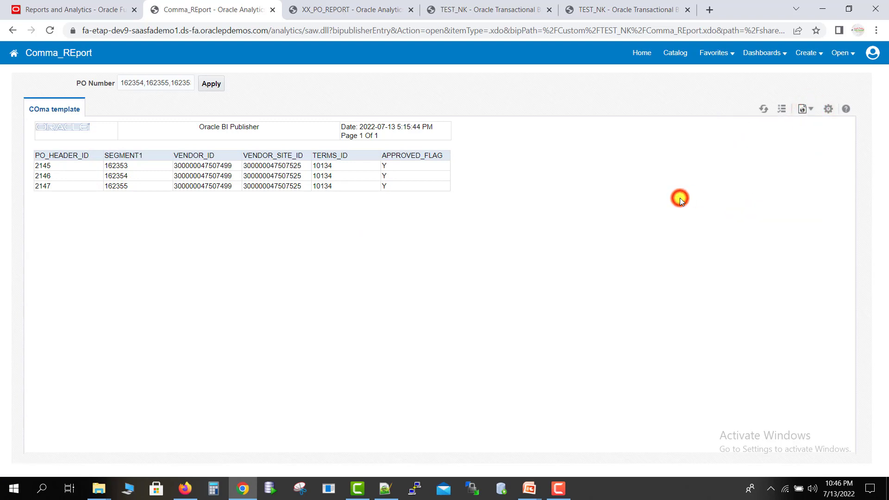